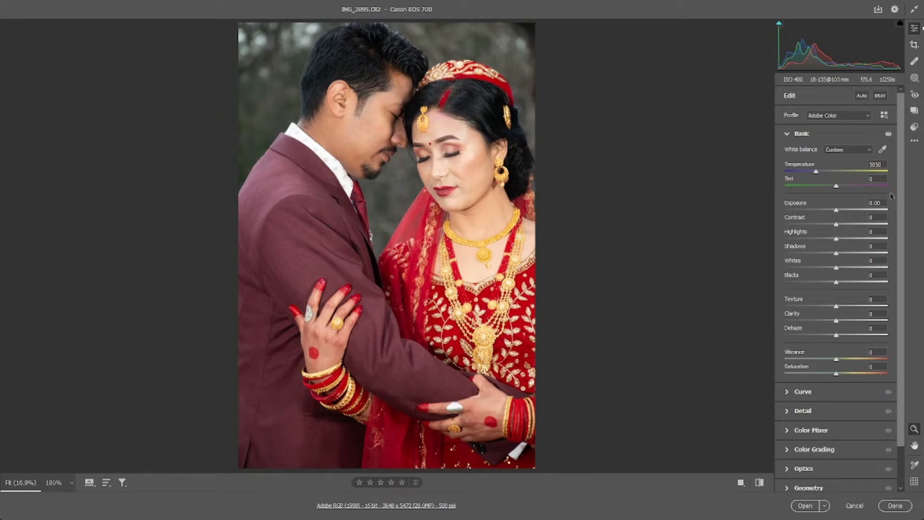
Step: Apply automatic tone adjustments, set Temperature to 5300, raise Shadows to +39 and bring Highlights to -50
left_click(863, 97)
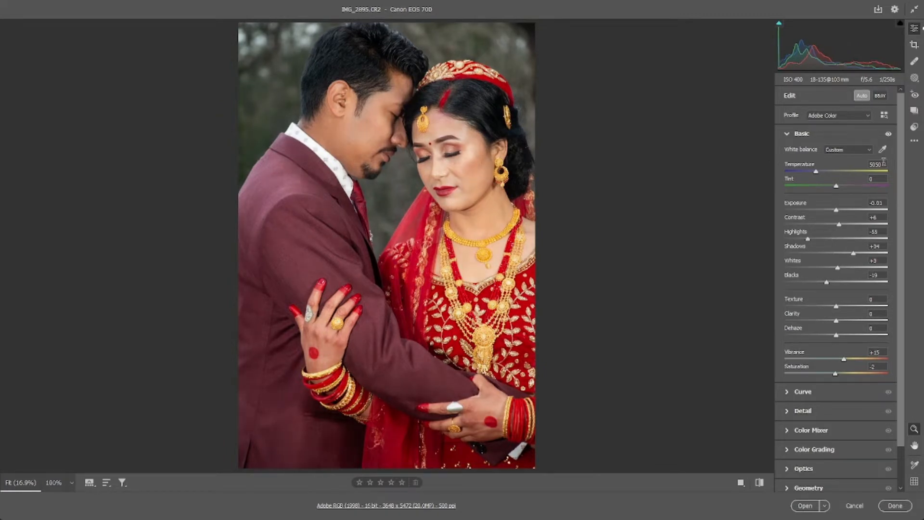
double_click(877, 164)
type("5300")
scroll(853, 228, "down", 2)
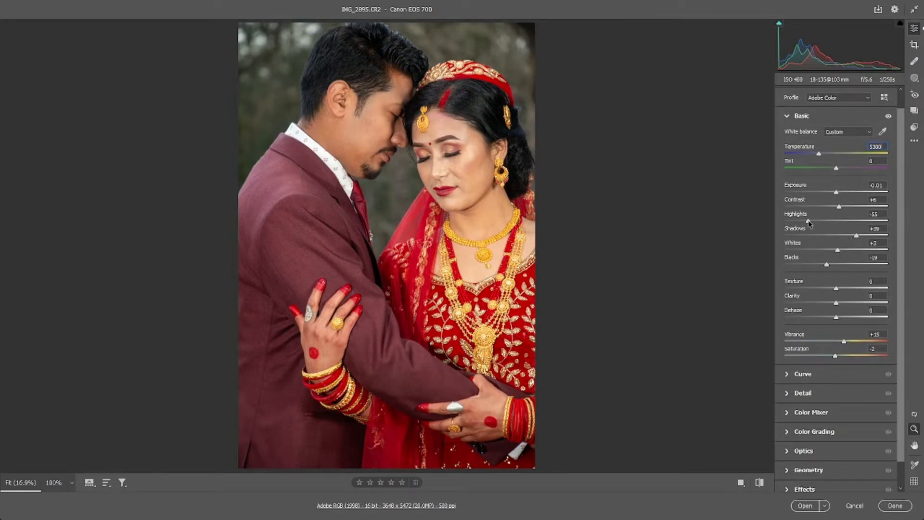
scroll(883, 281, "down", 1)
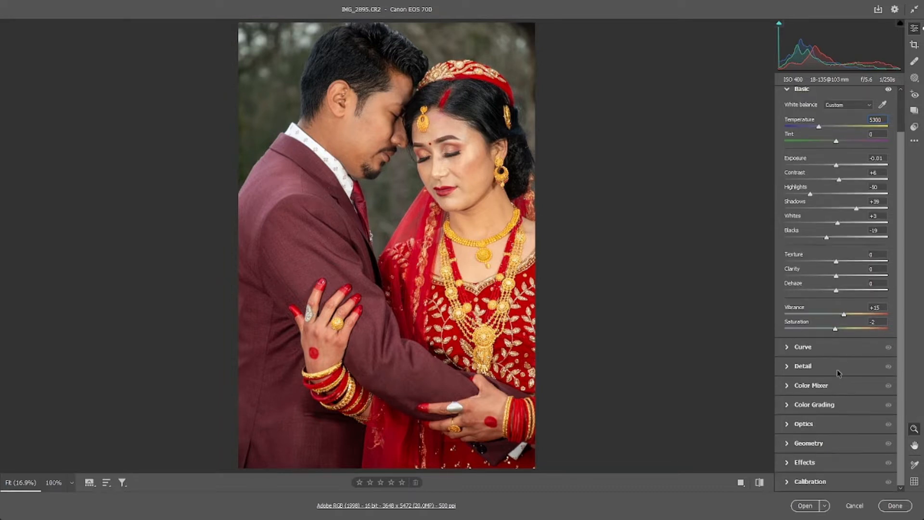
Step: Set the sharpening Masking to 77 in the Detail settings while previewing the edge mask
left_click(838, 372)
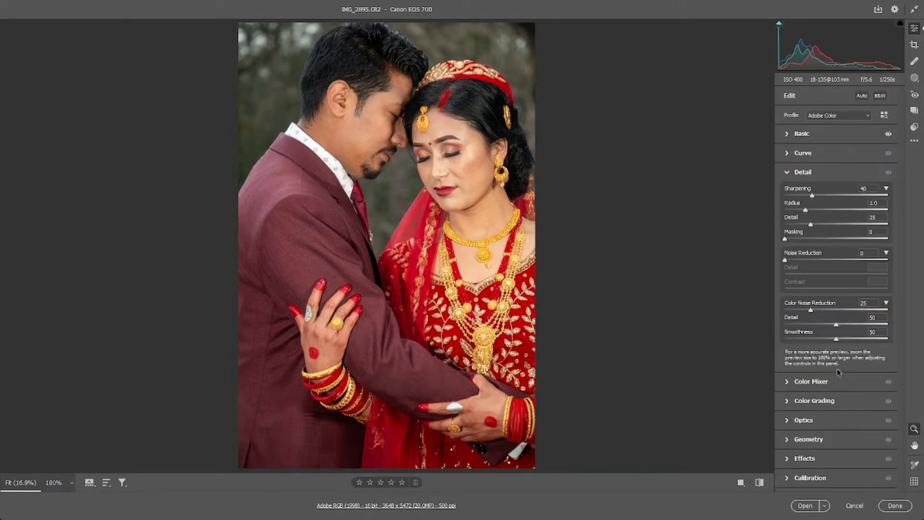
left_click(827, 238)
left_click_drag(827, 239, 849, 239)
key("alt")
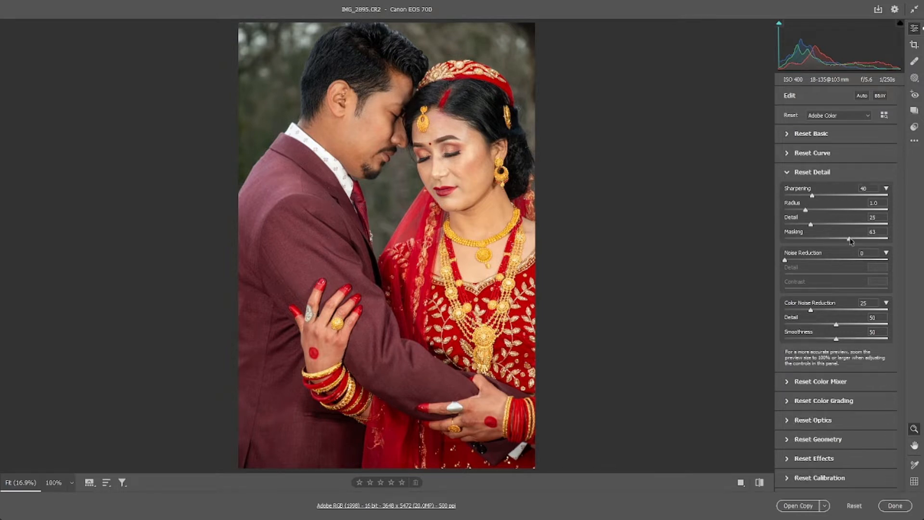
left_click(858, 240, "alt")
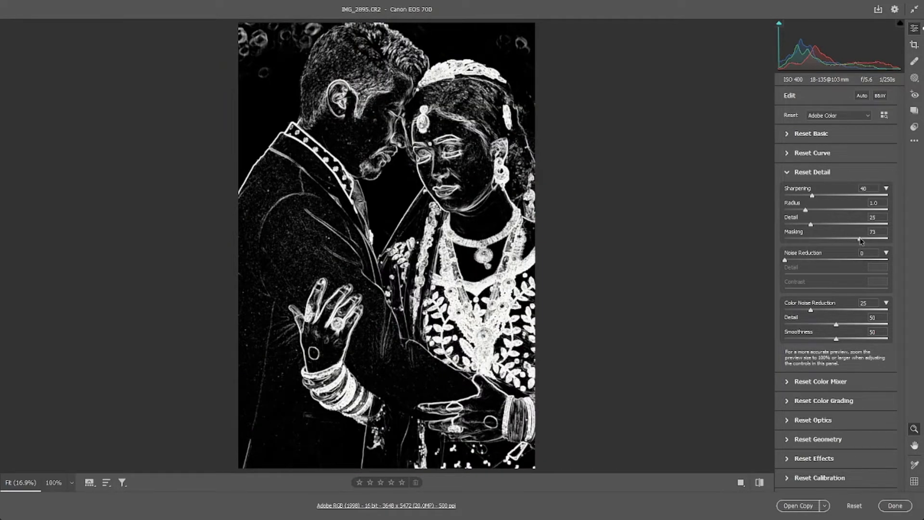
left_click_drag(863, 239, 864, 239)
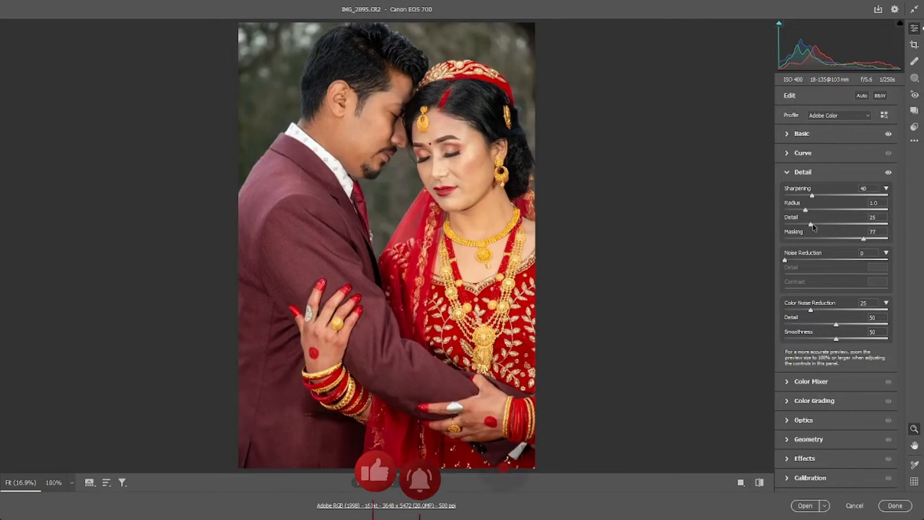
Step: Set Sharpening to 50, Radius 1.2 and Detail 36, with Noise Reduction 27 and its Contrast 48
left_click_drag(812, 225, 820, 196)
left_click_drag(785, 260, 813, 260)
left_click(834, 288)
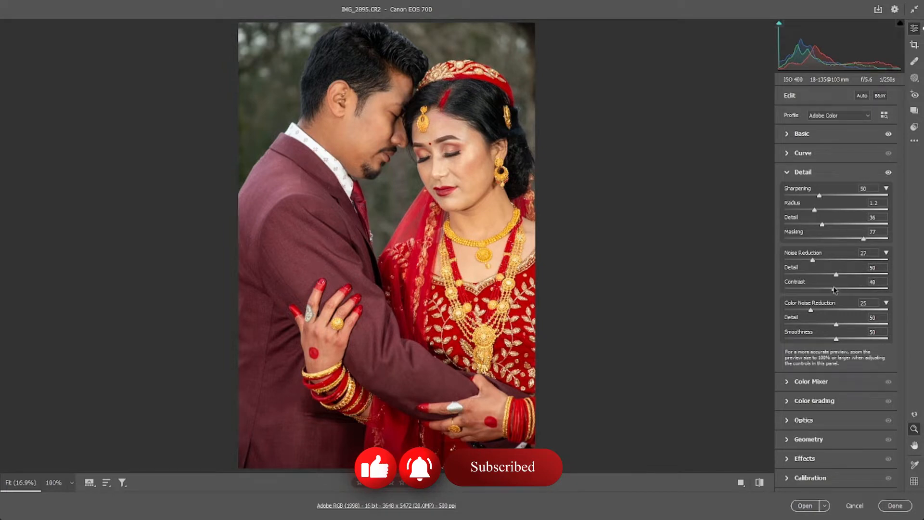
Step: Check the bride's face up close, open the developed raw photo in Photoshop and dismiss the preset syncing notice
left_click(447, 159)
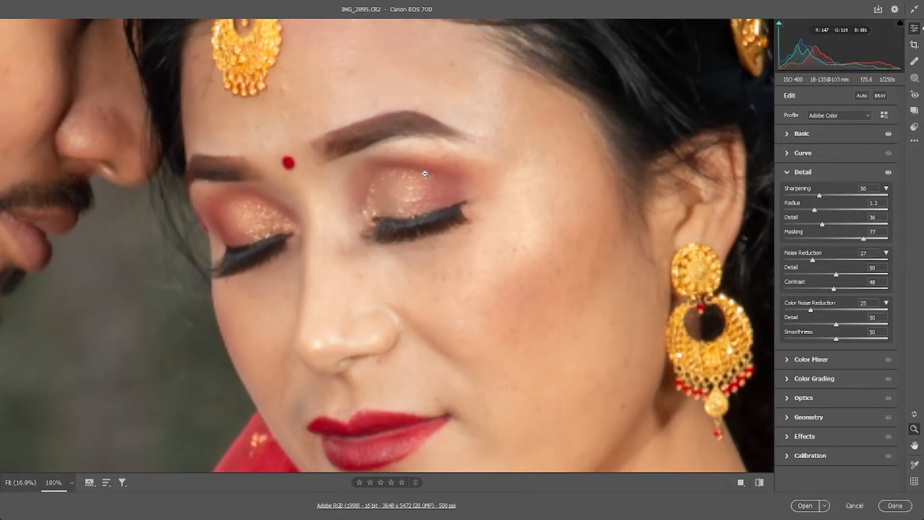
left_click_drag(426, 175, 409, 173)
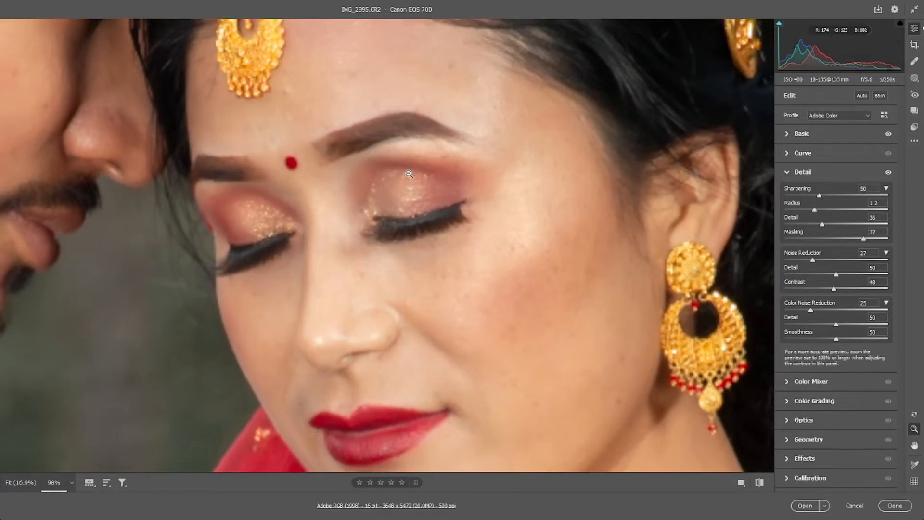
left_click_drag(474, 178, 428, 183)
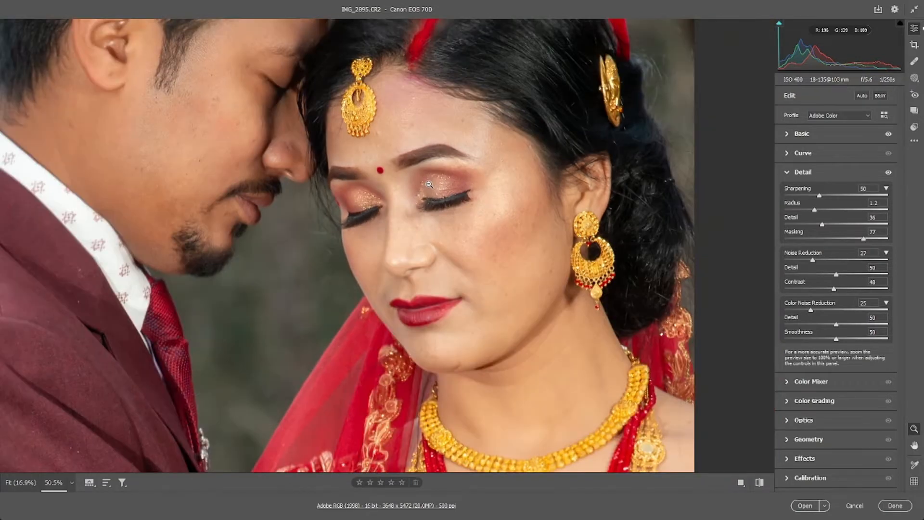
left_click(429, 184, "alt")
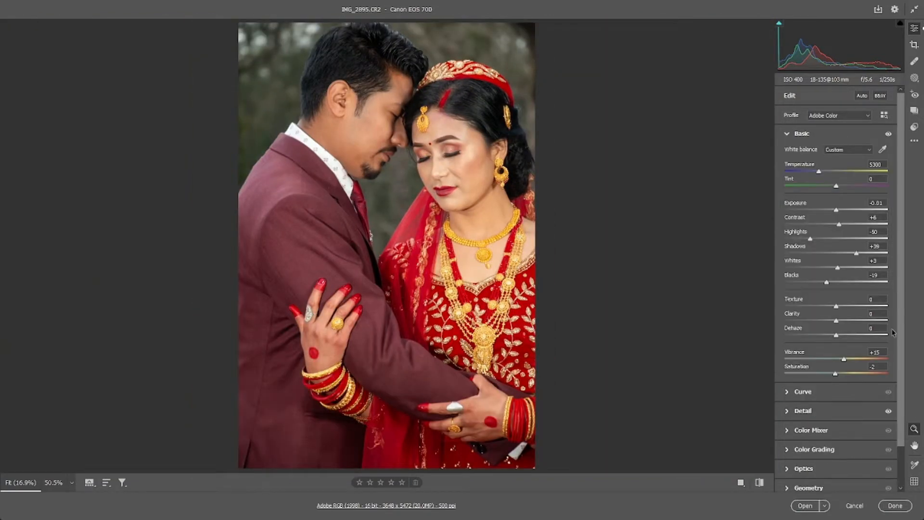
left_click(805, 505)
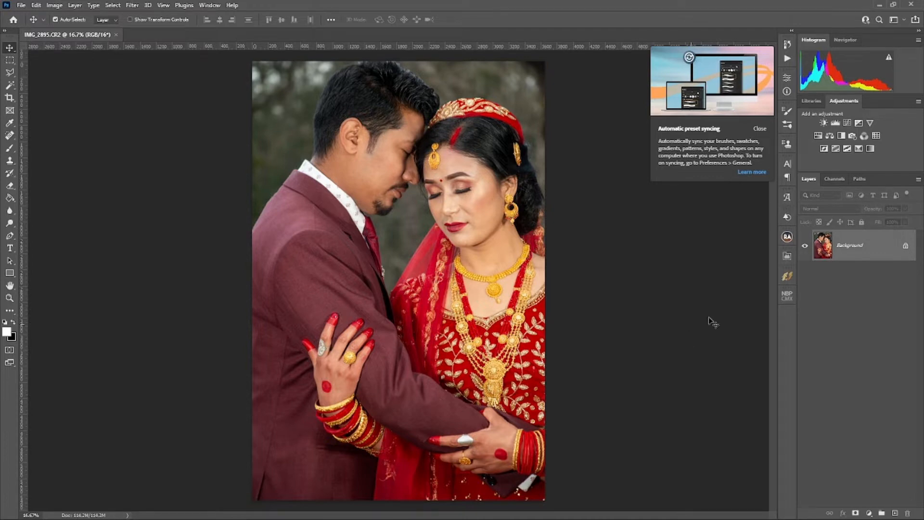
left_click(759, 129)
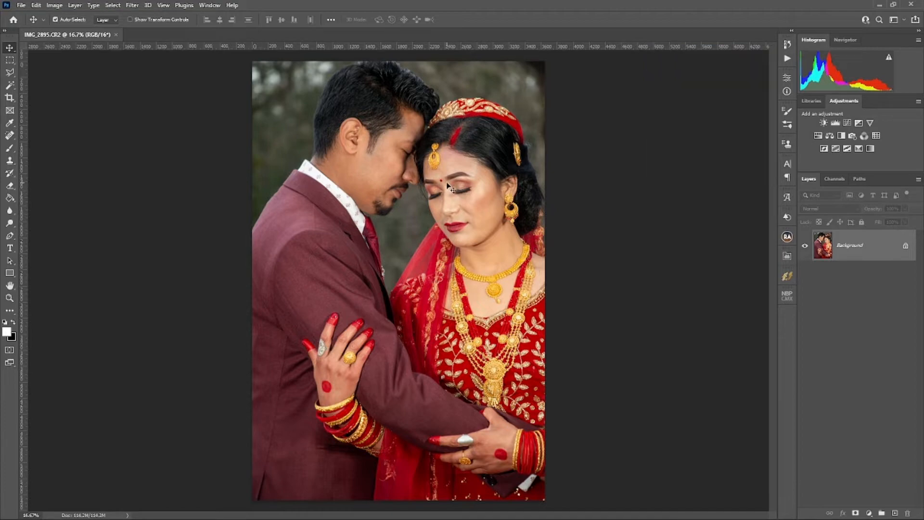
Step: Duplicate the Background layer
scroll(448, 185, "up", 3)
scroll(448, 185, "down", 4)
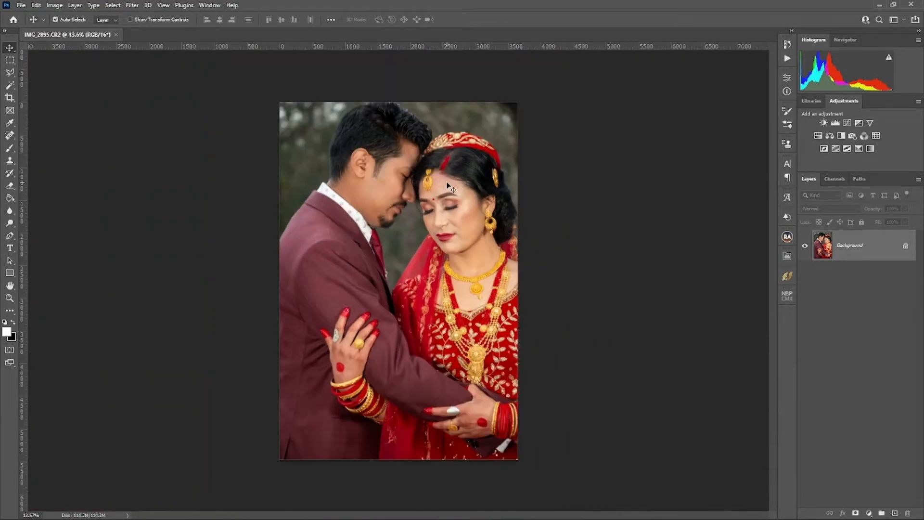
key("ctrl+j")
Step: Add a Black & White adjustment layer with Reds at -40 and reduced Yellows to reveal skin blemishes
scroll(435, 174, "up", 5)
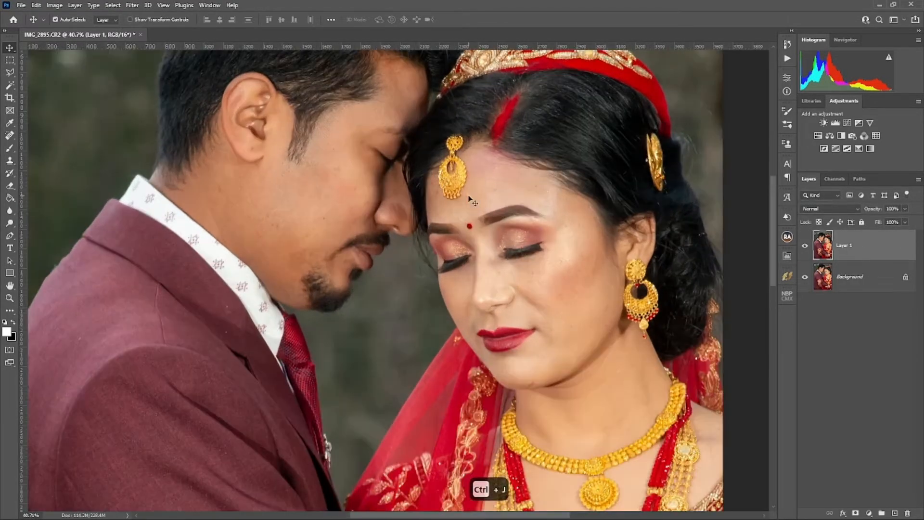
scroll(420, 159, "down", 9)
scroll(420, 159, "up", 6)
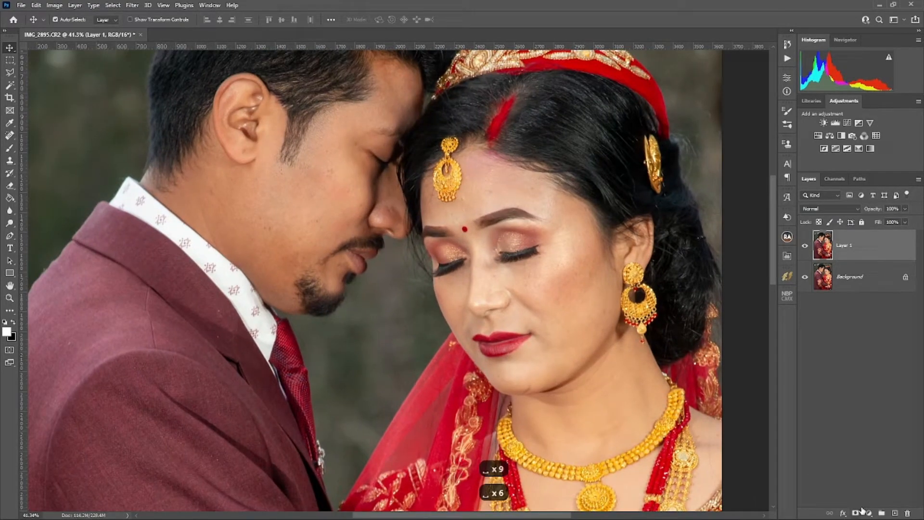
left_click(869, 512)
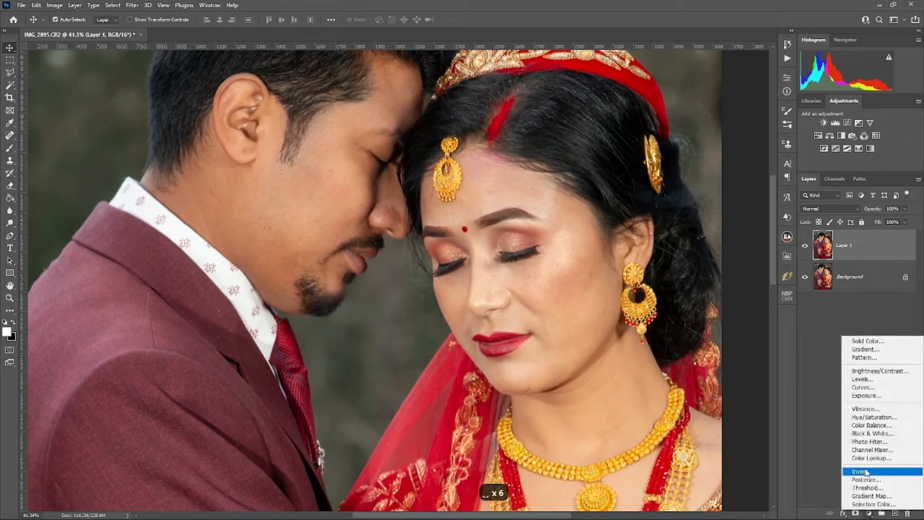
left_click(873, 433)
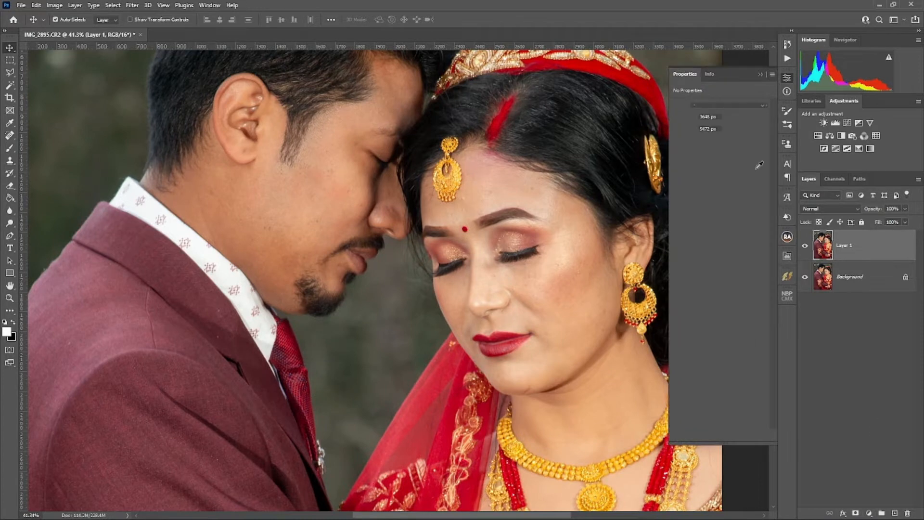
left_click_drag(712, 140, 714, 161)
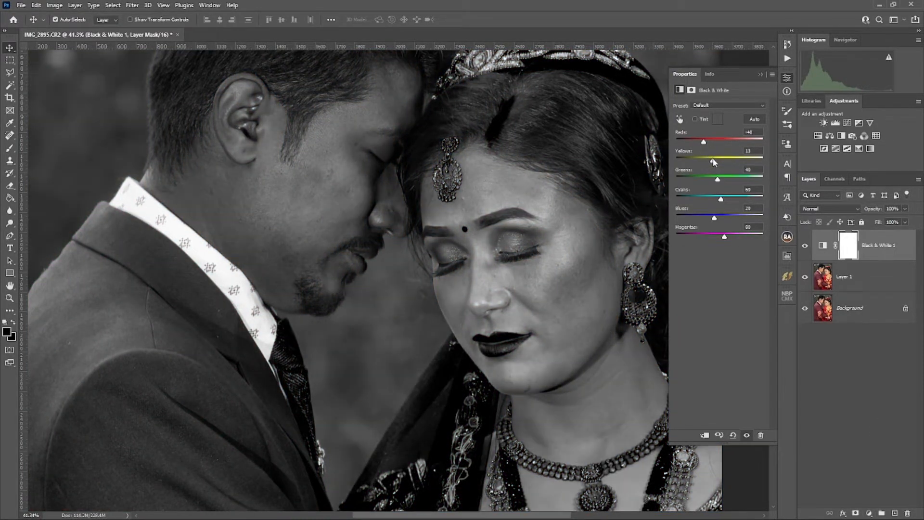
Step: Remove the blemishes on the groom's cheek and the bride's forehead, cheek and jaw on Layer 1 with the Spot Healing Brush
left_click(845, 278)
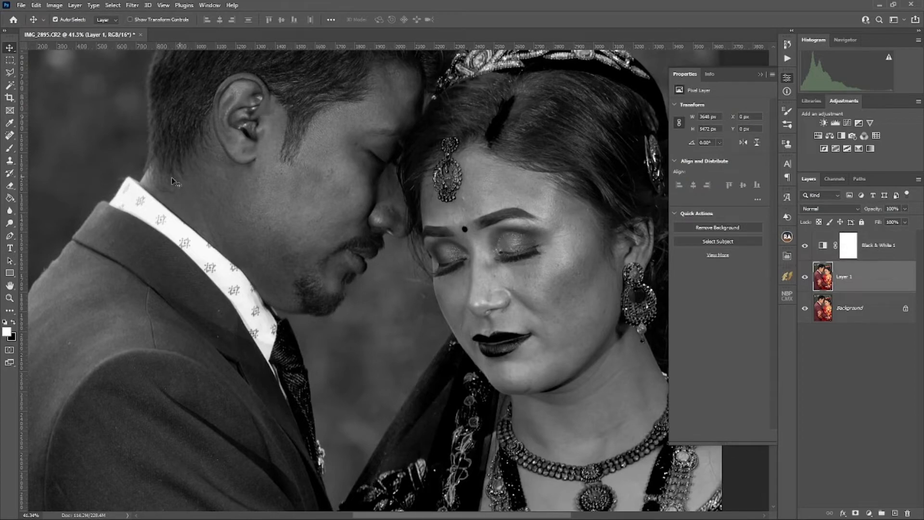
left_click(9, 136)
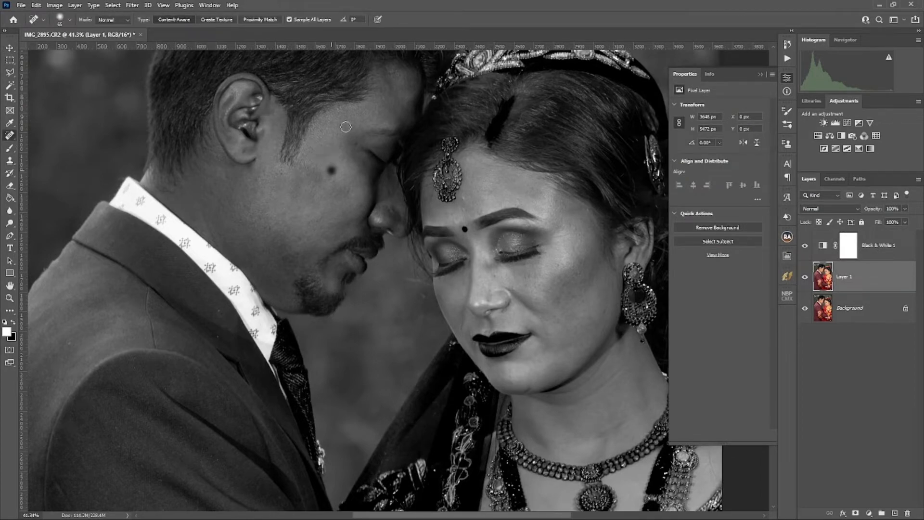
left_click(331, 170)
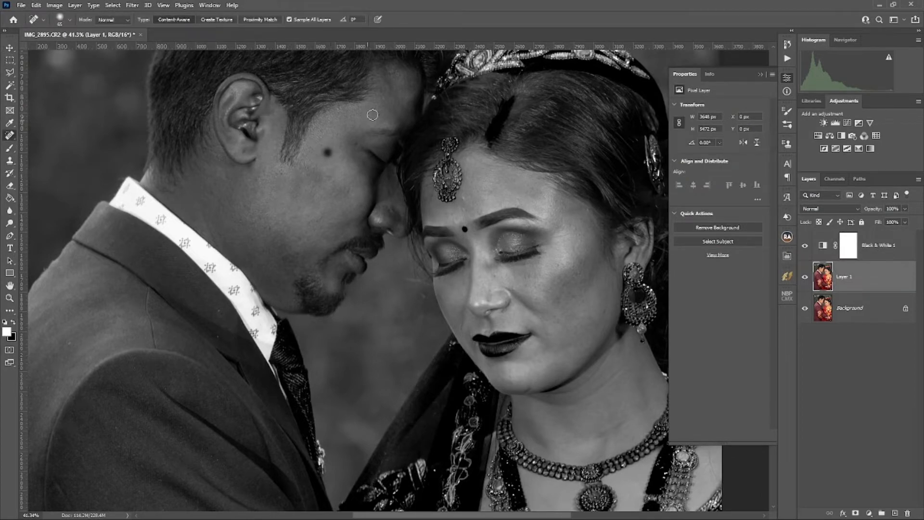
left_click(463, 208)
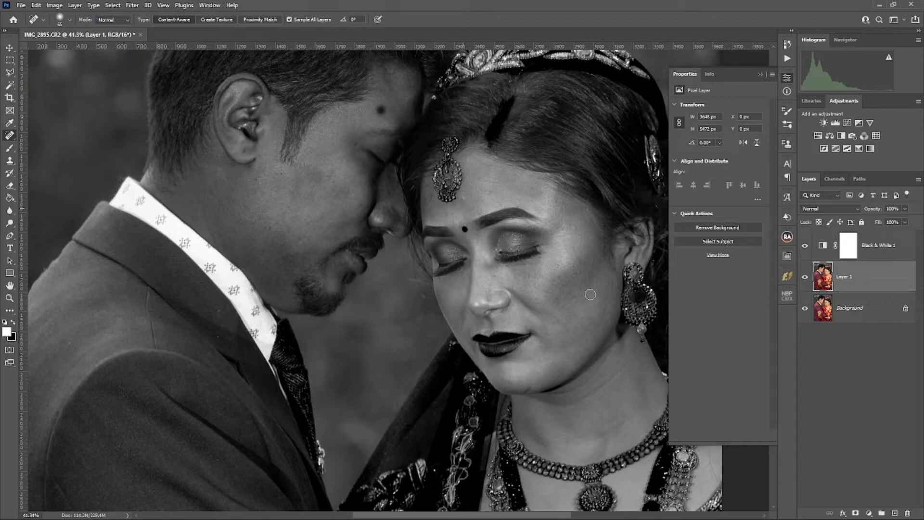
left_click(568, 332)
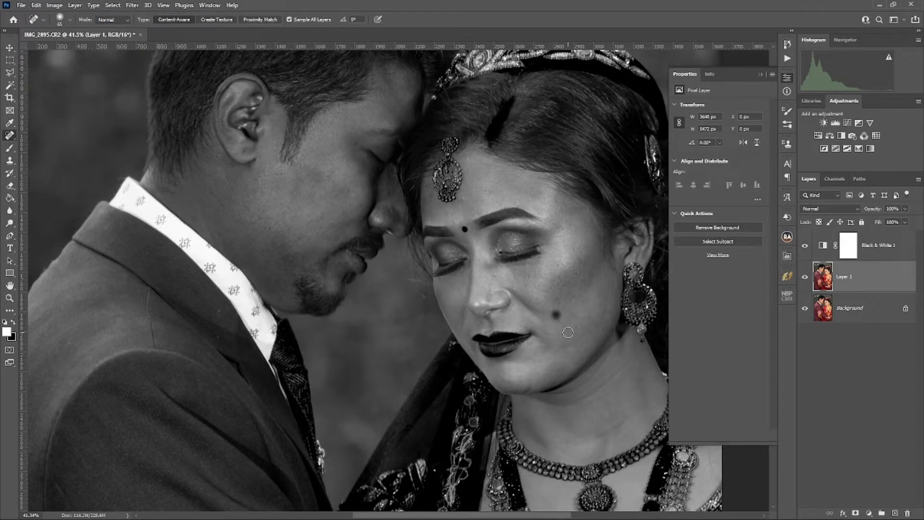
left_click(523, 275)
left_click(587, 251)
left_click(589, 210)
left_click(574, 248)
Step: Delete the Black & White adjustment layer and collapse its properties
left_click(890, 260)
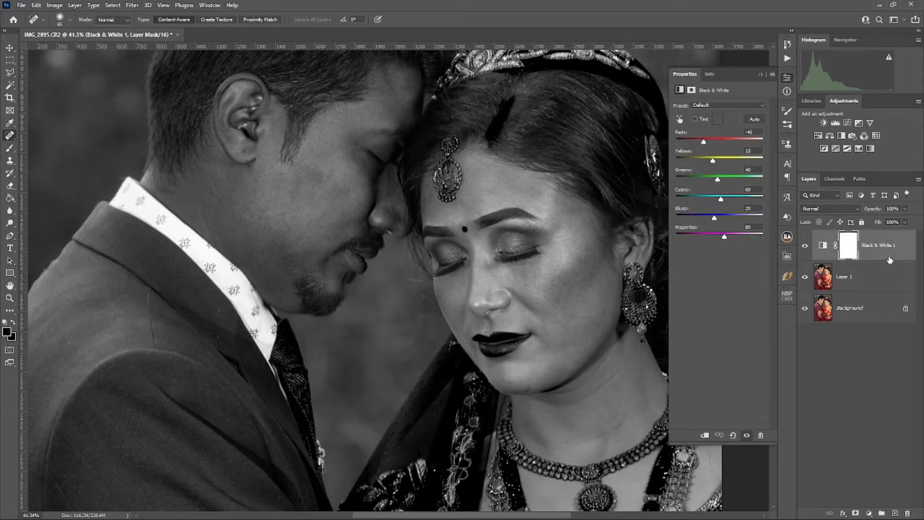
key("Delete")
key("Delete")
scroll(592, 279, "down", 20)
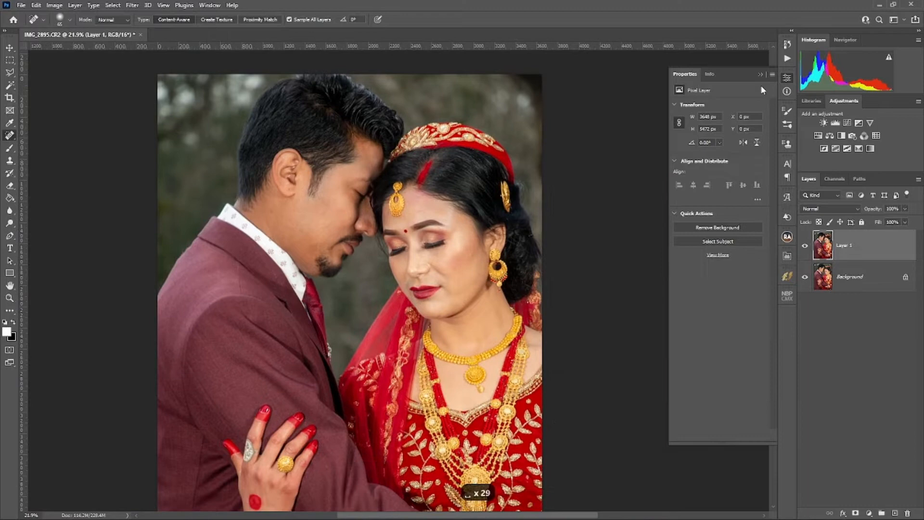
left_click(761, 74)
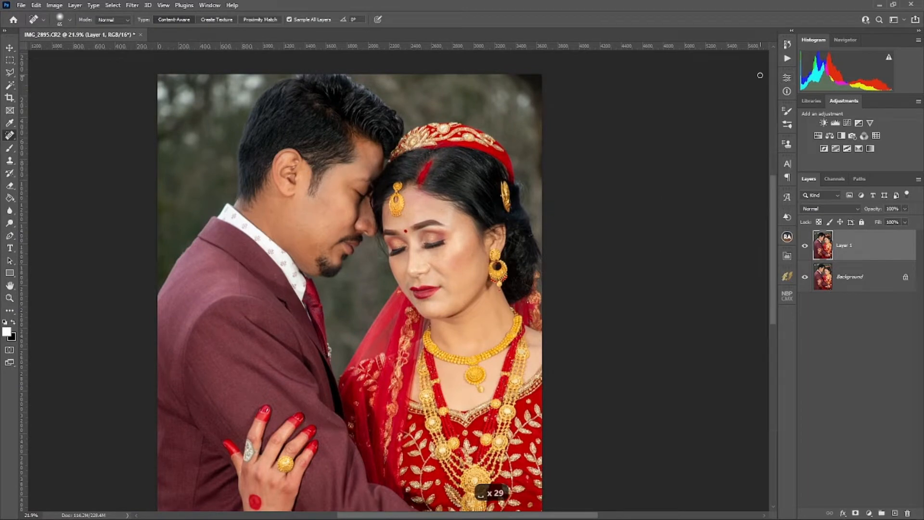
Step: Open the duplicated photo layer in the SkinFiner filter
left_click(133, 4)
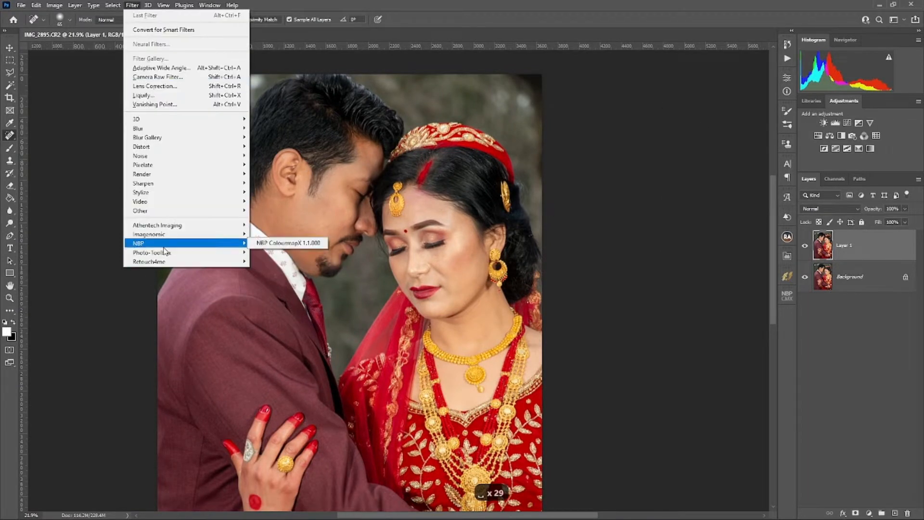
mouse_move(201, 238)
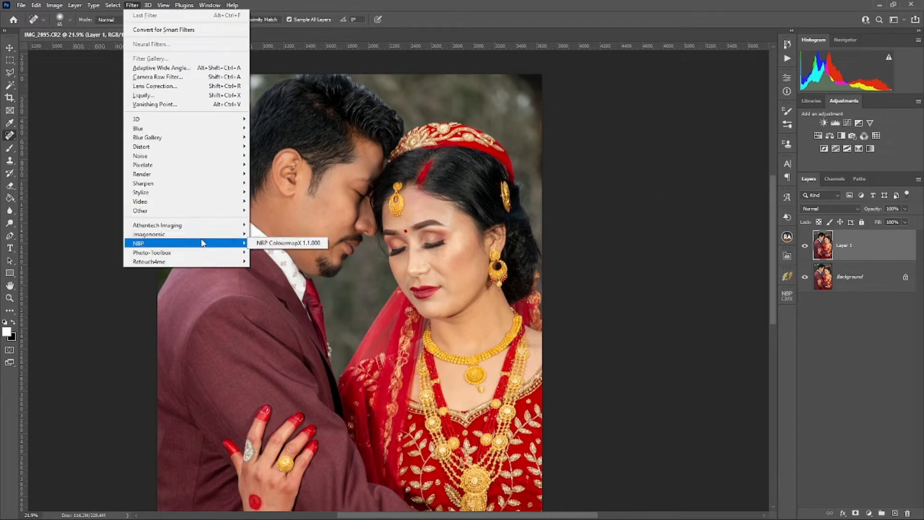
left_click(262, 252)
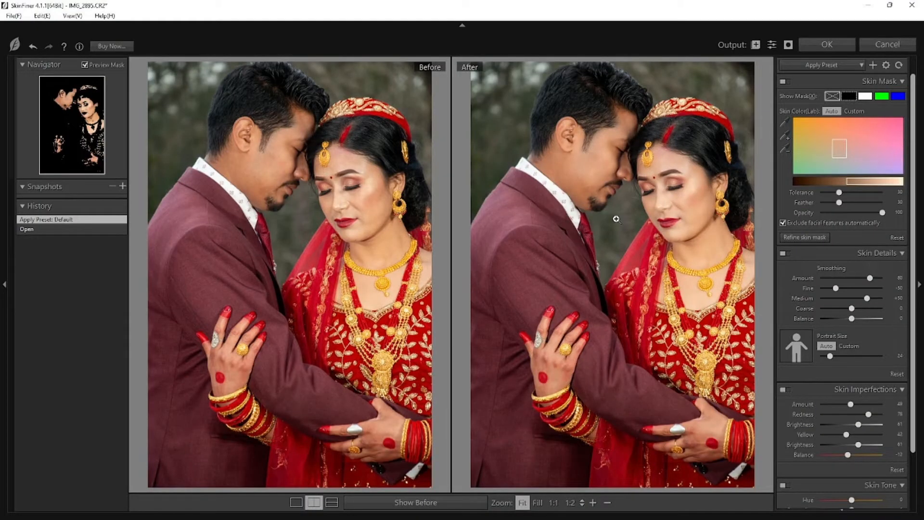
Step: Apply the Smoothing-High preset to the skin, comparing the bride's face before and after at 1:2
left_click(664, 186)
left_click_drag(680, 198, 611, 221)
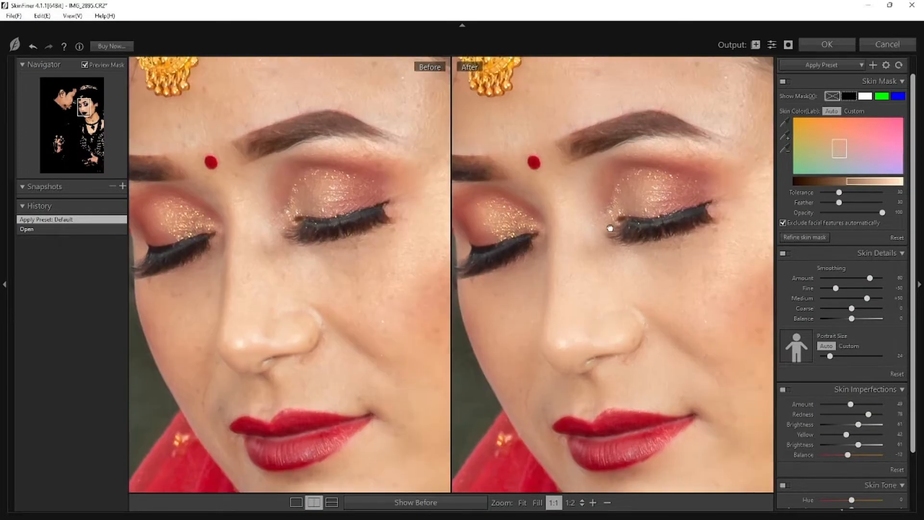
left_click(607, 503)
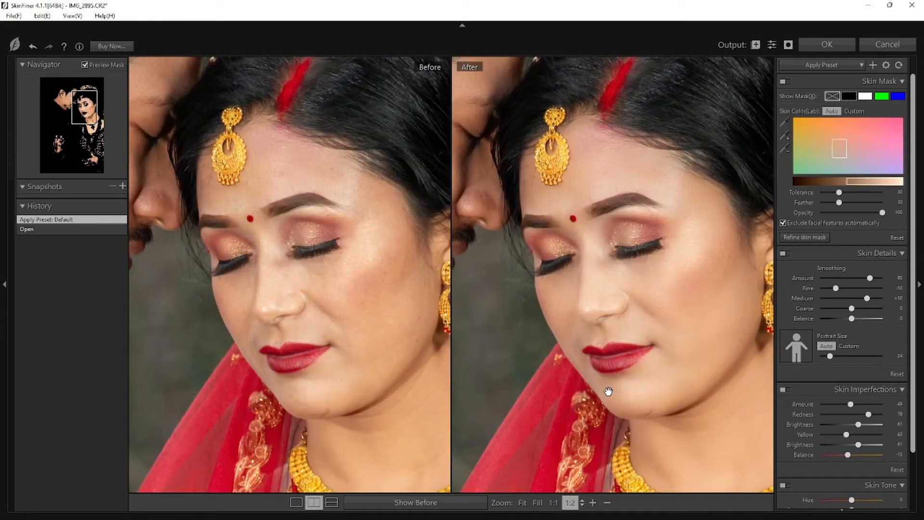
left_click(840, 67)
left_click(806, 104)
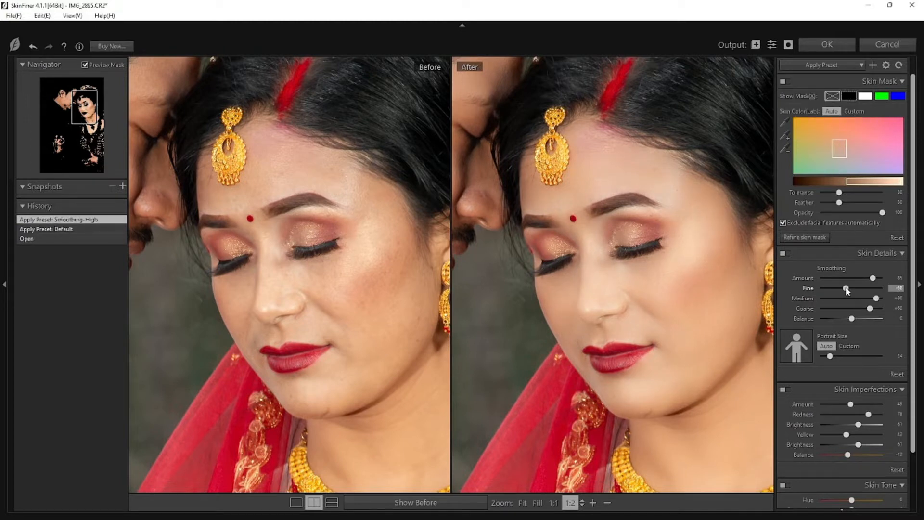
Step: Set the Fine smoothing amount in the Skin Details to -20
left_click_drag(851, 288, 851, 289)
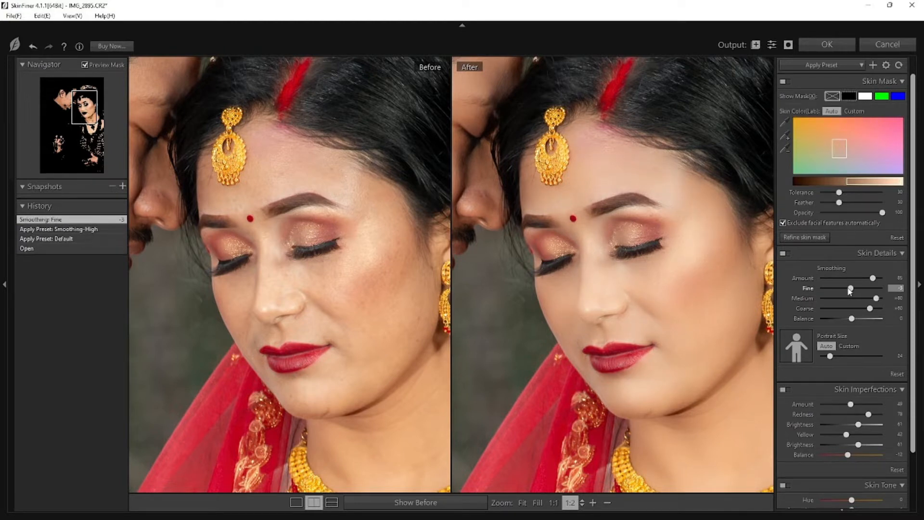
left_click_drag(732, 284, 716, 264)
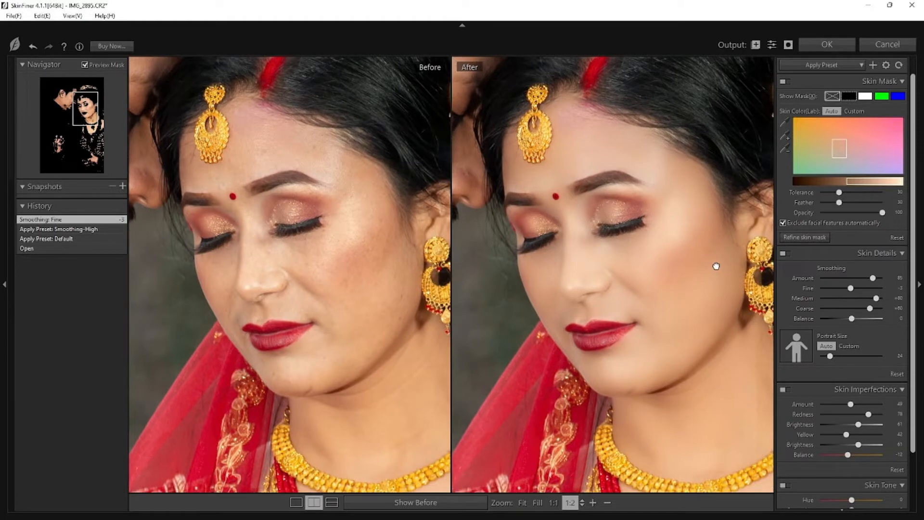
left_click(844, 289)
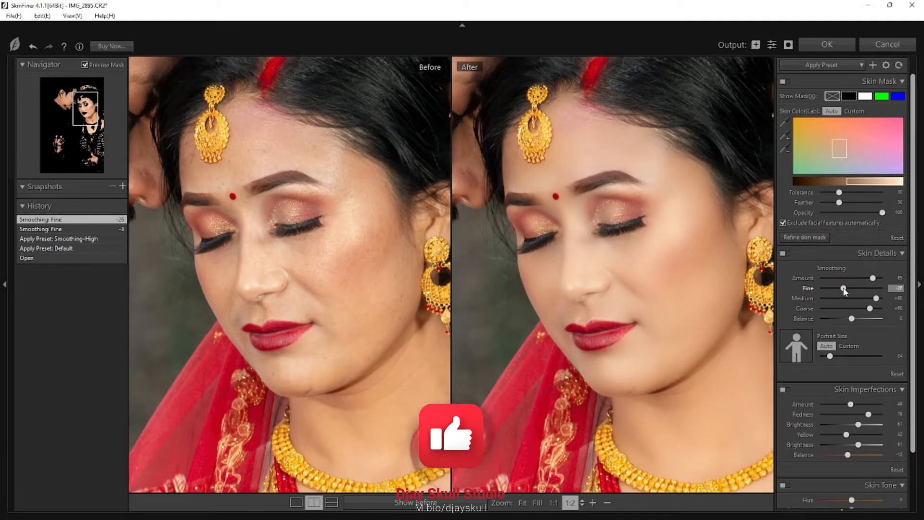
left_click_drag(843, 288, 845, 288)
scroll(876, 313, "down", 3)
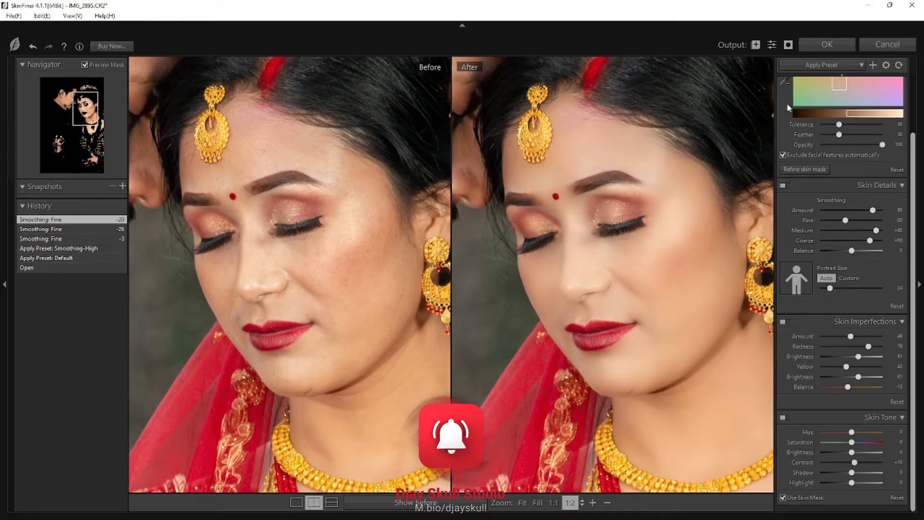
Step: Expand the skin mask's colour range with samples from the groom's cheek and both of the bride's hands
scroll(789, 108, "up", 3)
left_click(785, 137)
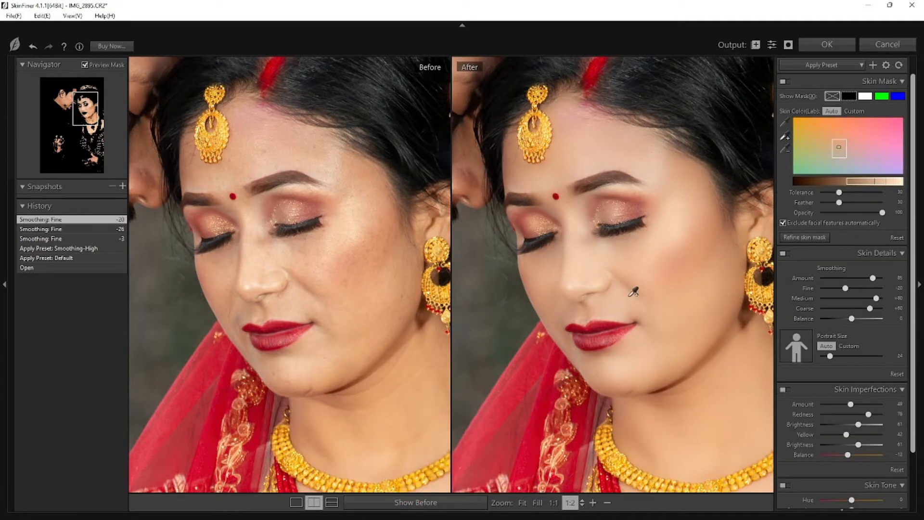
left_click(65, 106)
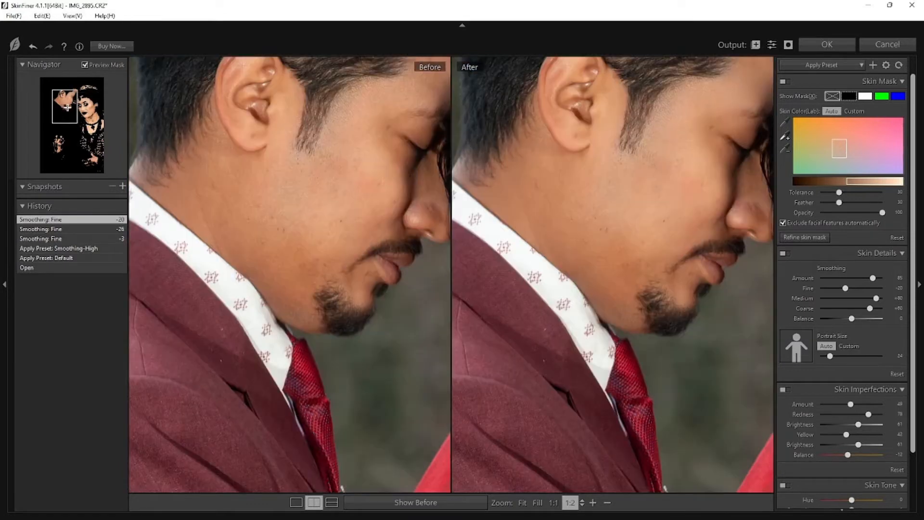
left_click(596, 250)
left_click(60, 142)
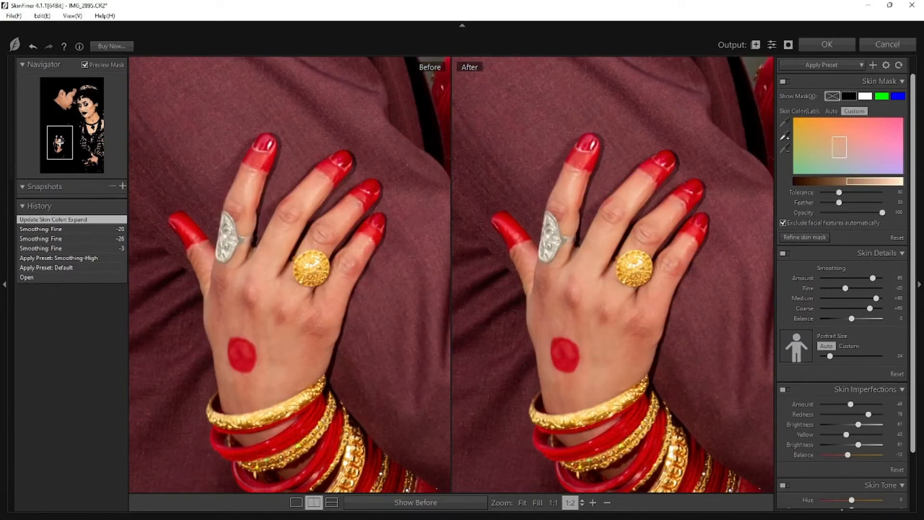
left_click(558, 305)
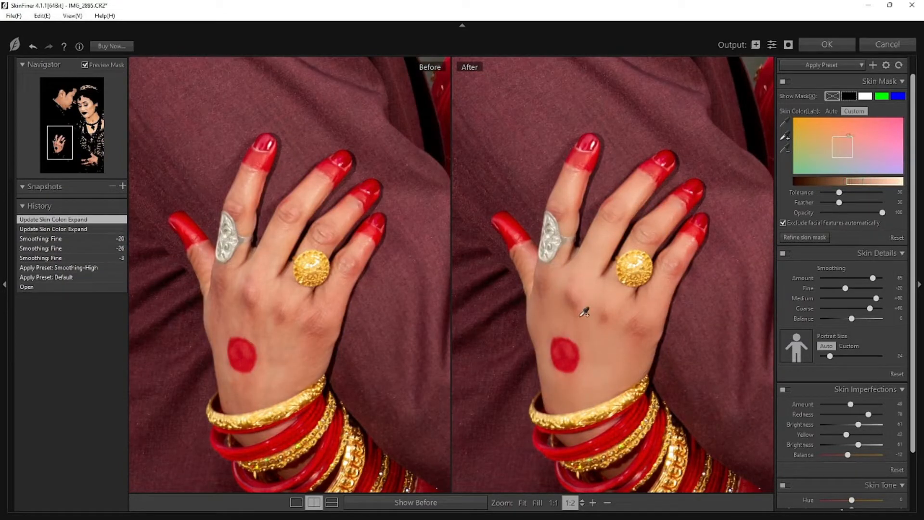
left_click(583, 312)
left_click(90, 165)
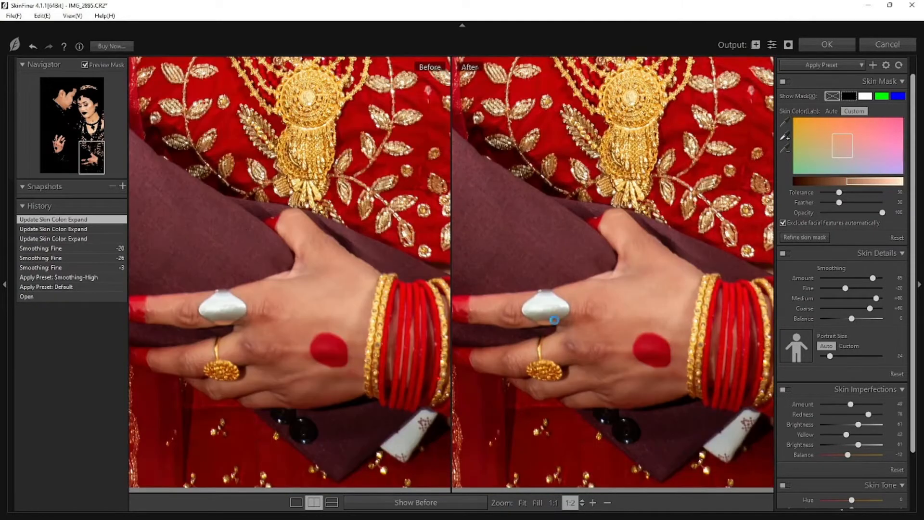
left_click(615, 378)
Step: Expand the skin mask's colour range further with samples from the bride's face and neck area
left_click(89, 106)
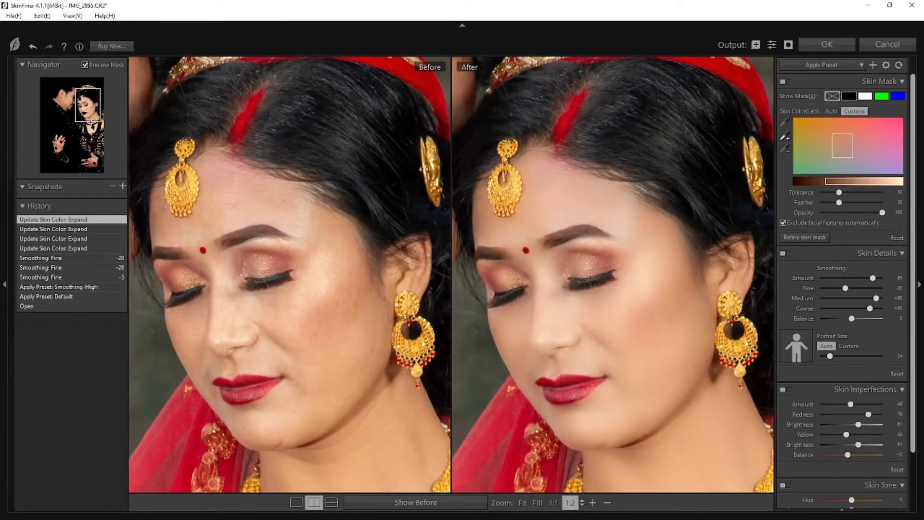
left_click(91, 123)
left_click(664, 245)
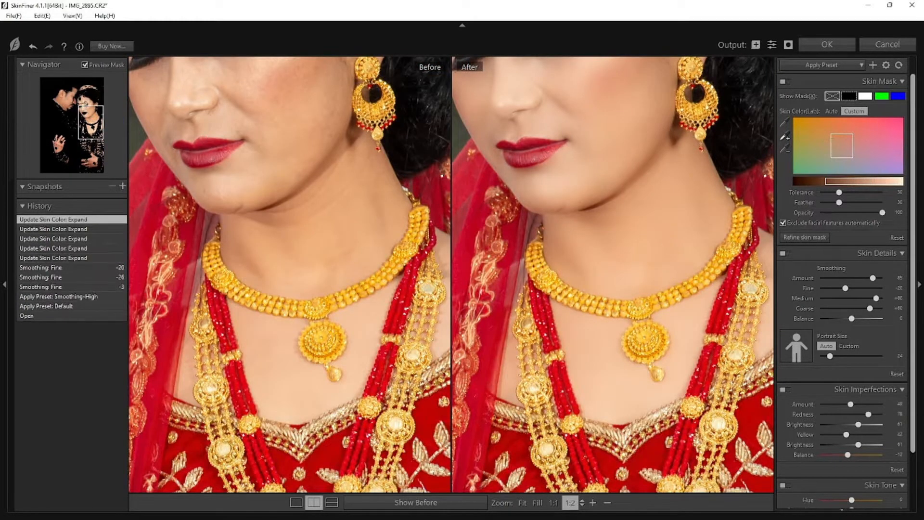
left_click(83, 103)
left_click(84, 109)
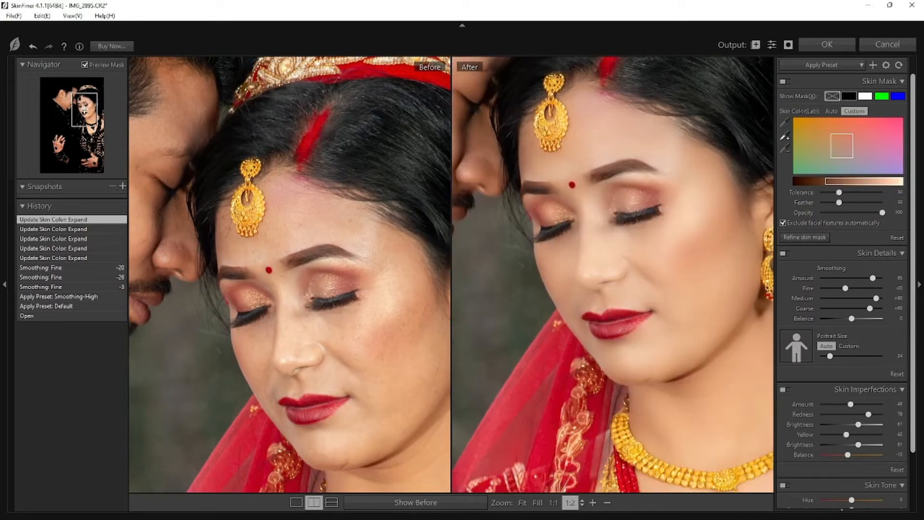
left_click(662, 185)
left_click(723, 182)
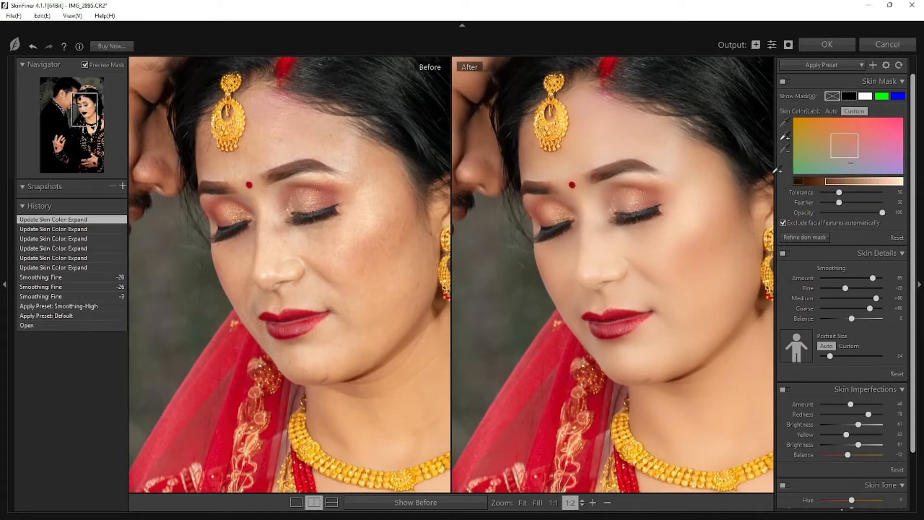
Step: Set the skin tone to Brightness -10, Contrast +22, Shadow +19 and Highlight -24, and apply the filter to the photo
scroll(914, 275, "down", 2)
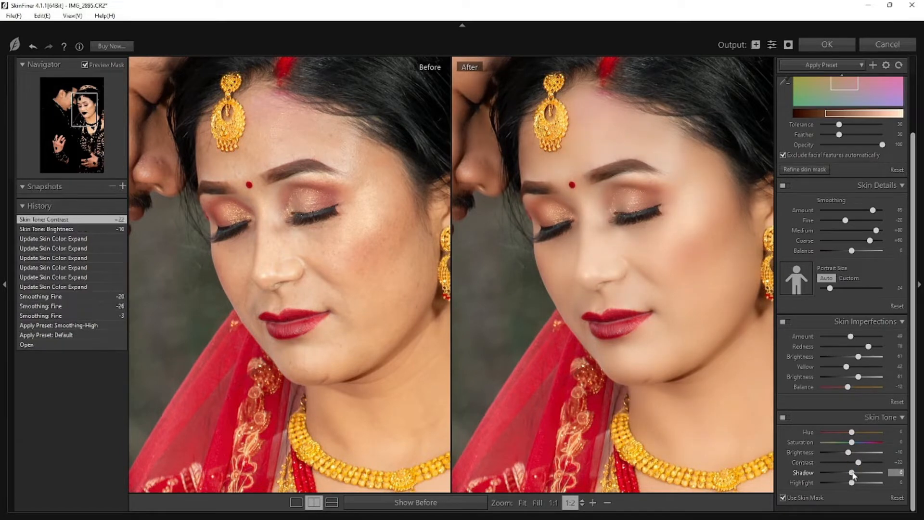
left_click_drag(852, 473, 844, 483)
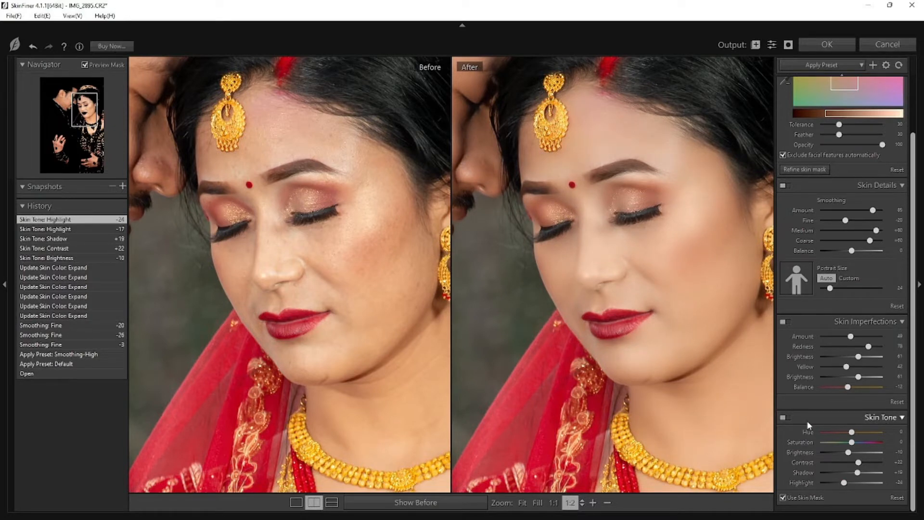
left_click(651, 228)
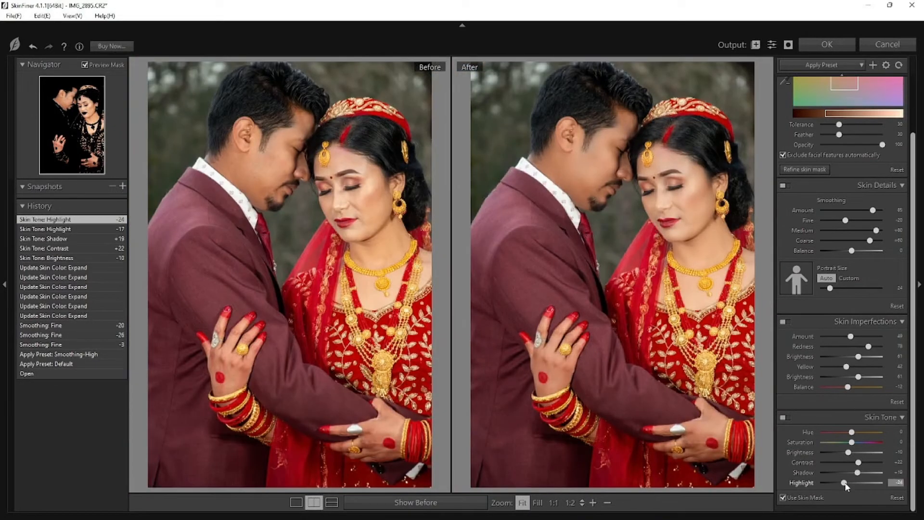
left_click(813, 46)
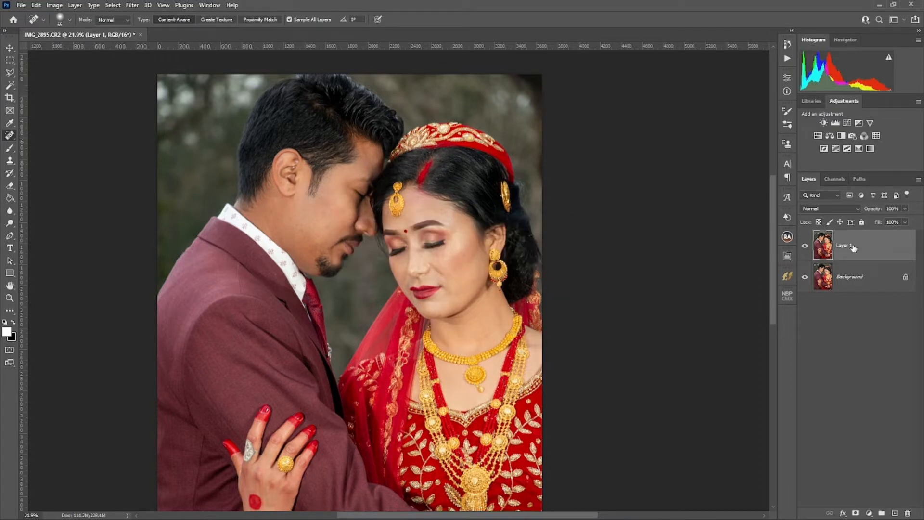
Step: Duplicate the smoothed photo layer twice and put the two copies in a group
key("ctrl+j")
key("ctrl+j")
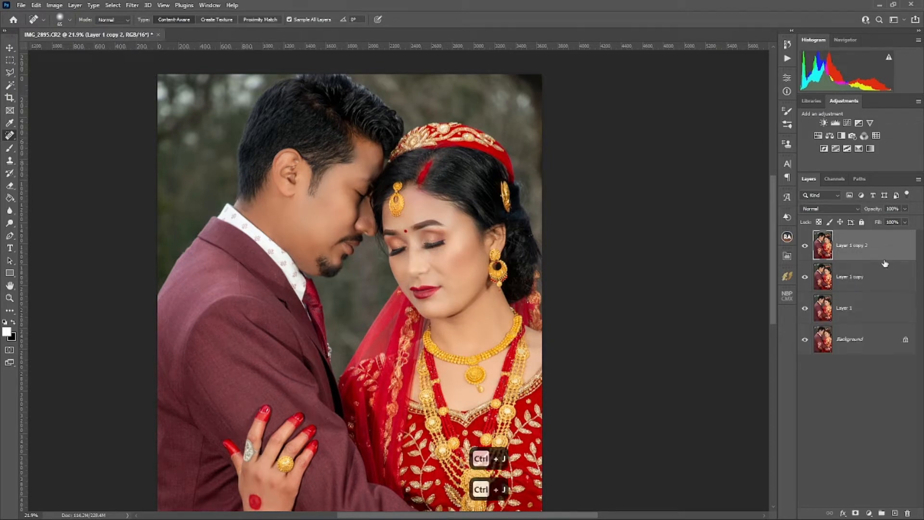
key("ctrl+g")
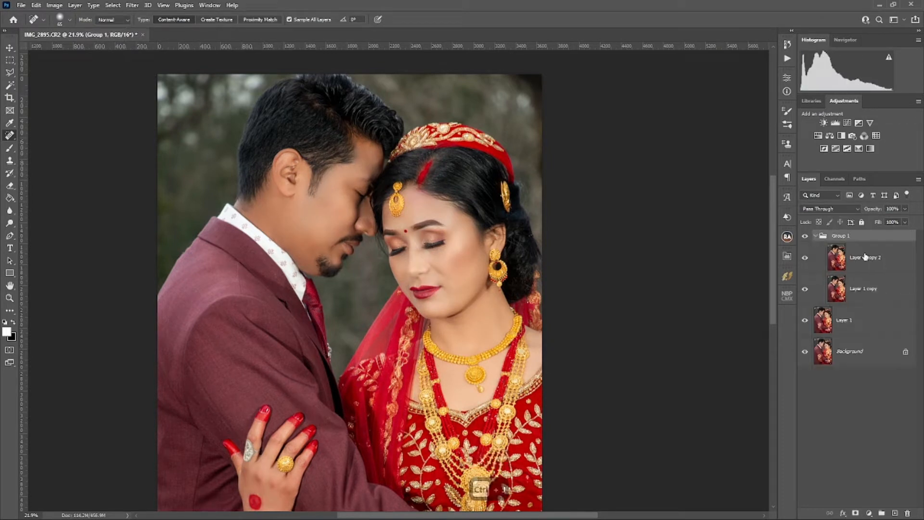
Step: Invert the upper copy in the group and set its blend mode to Vivid Light
key("ctrl+i")
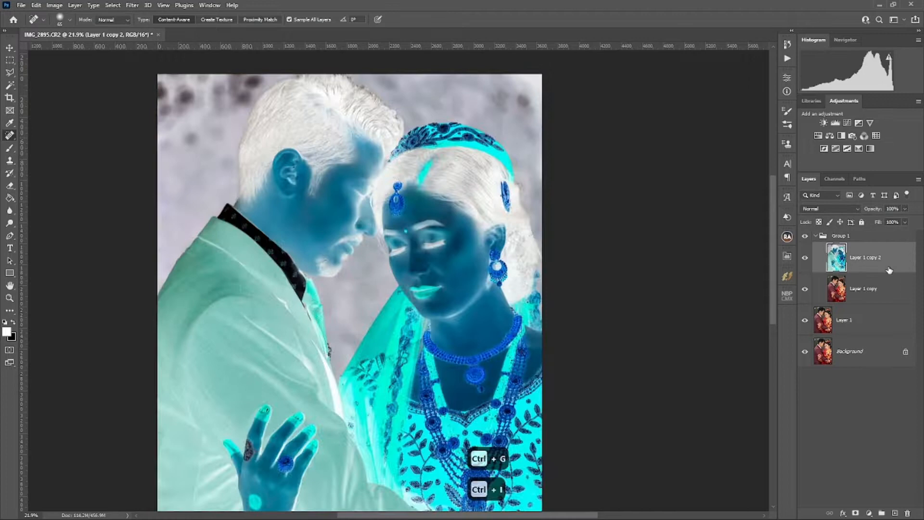
left_click(839, 207)
left_click(837, 347)
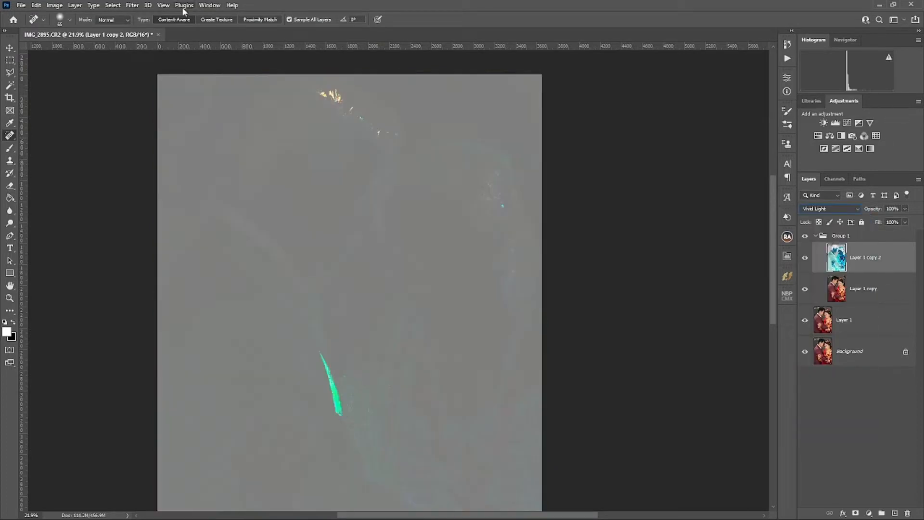
Step: Apply a Gaussian Blur with a 2.7-pixel radius to the inverted copy
left_click(132, 6)
mouse_move(172, 129)
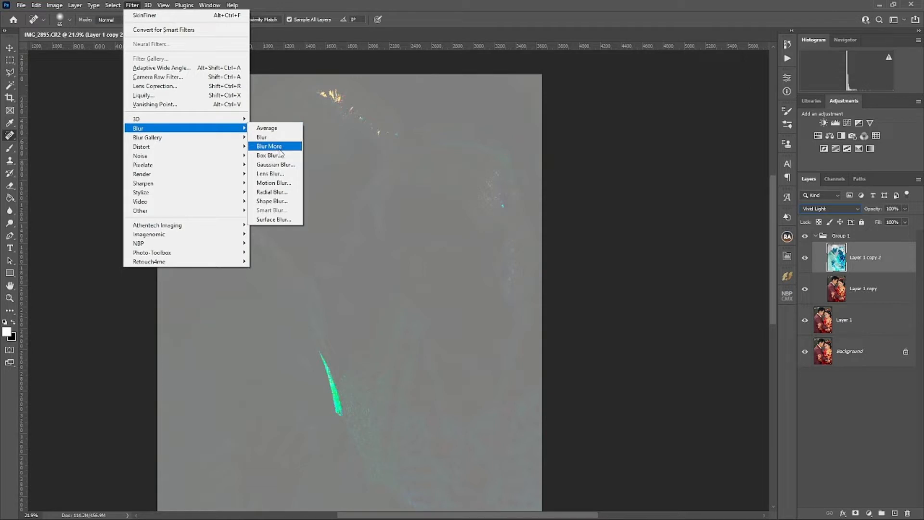
left_click(275, 164)
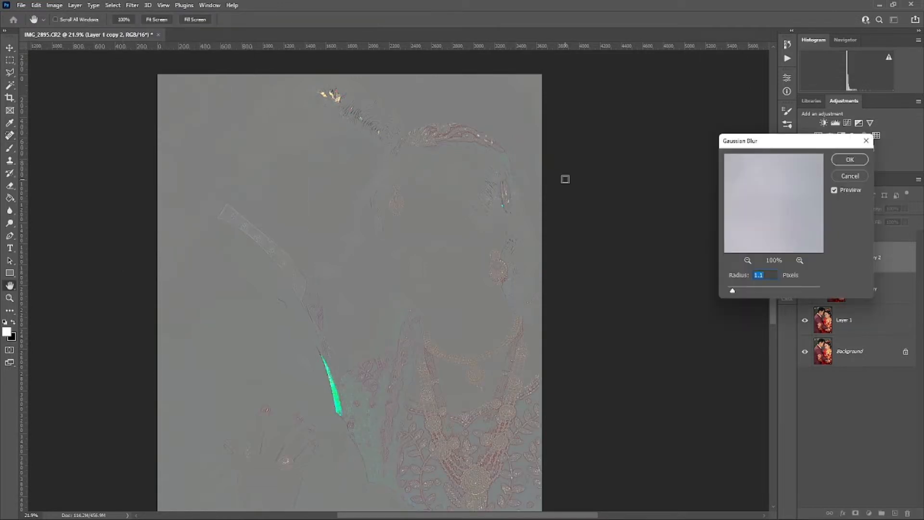
type("2.7")
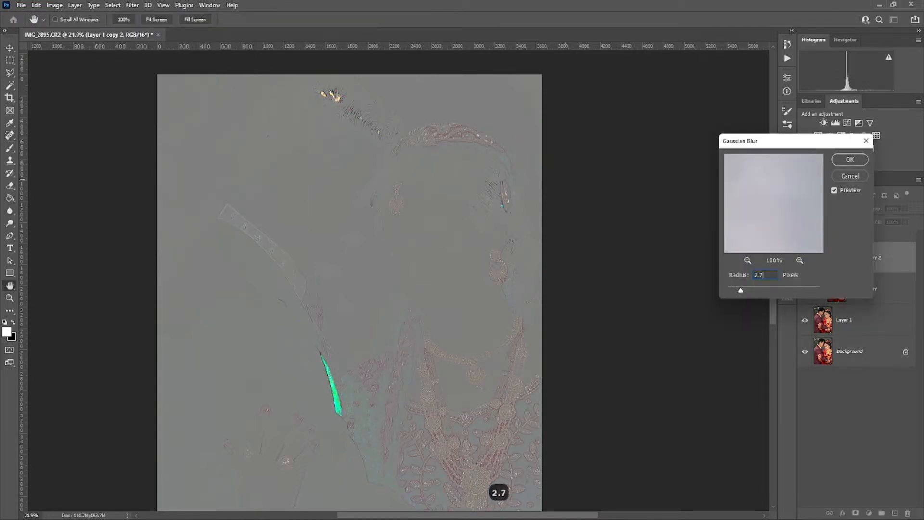
key("Return")
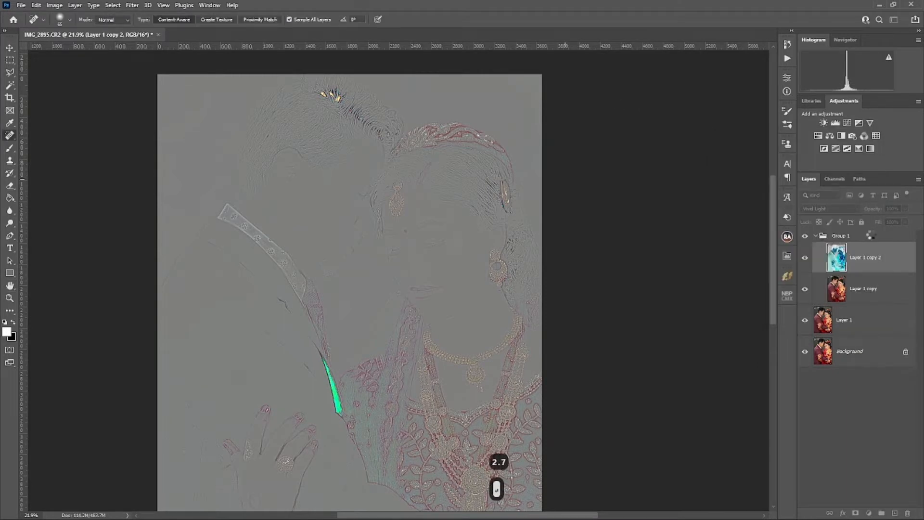
Step: Set the blend mode of the layer group to Overlay and collapse the group
left_click(871, 234)
left_click(830, 209)
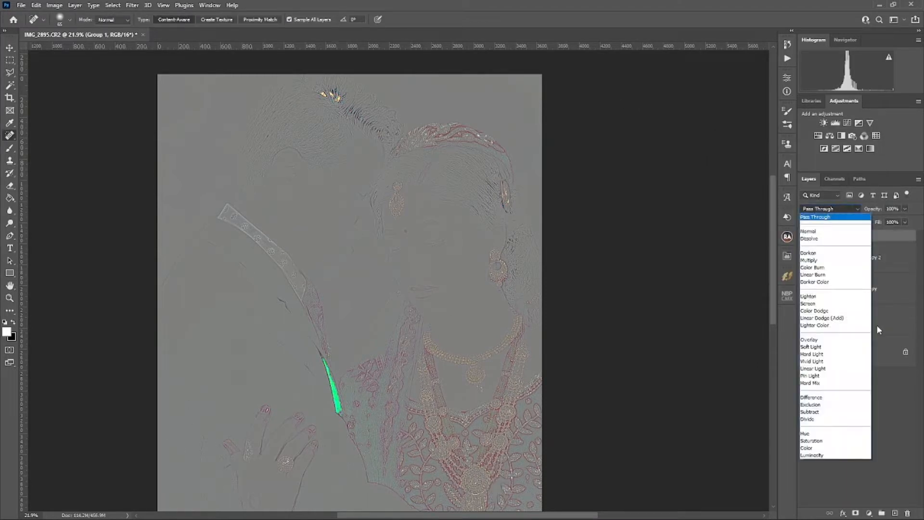
left_click(834, 341)
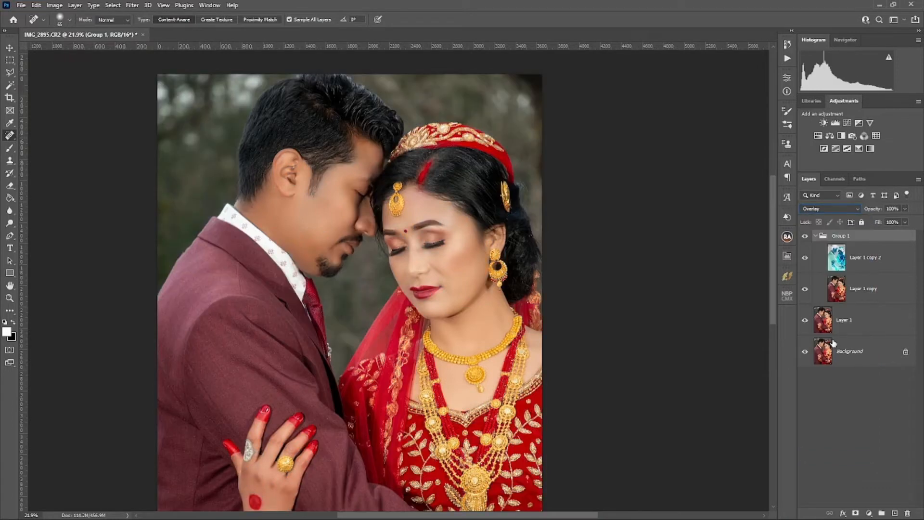
left_click(816, 236)
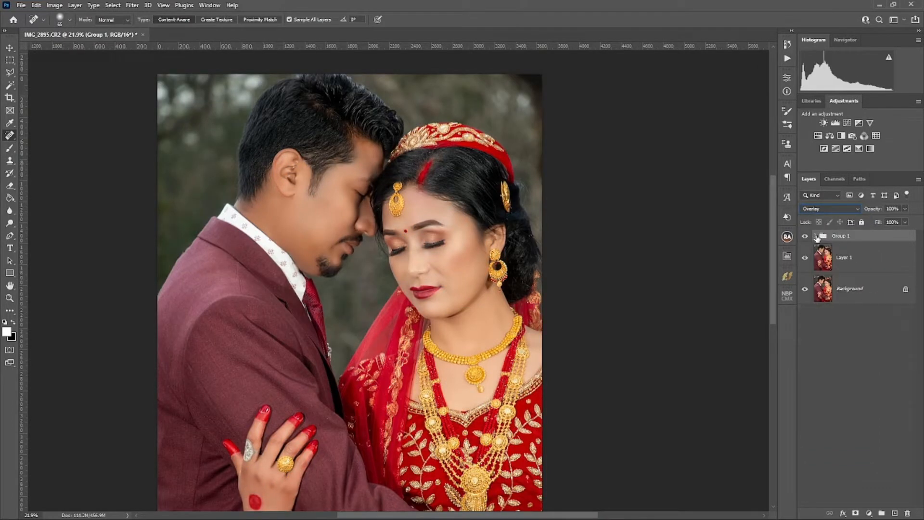
Step: Compare the couple's faces up close with the sharpening group hidden and shown
left_click(805, 236)
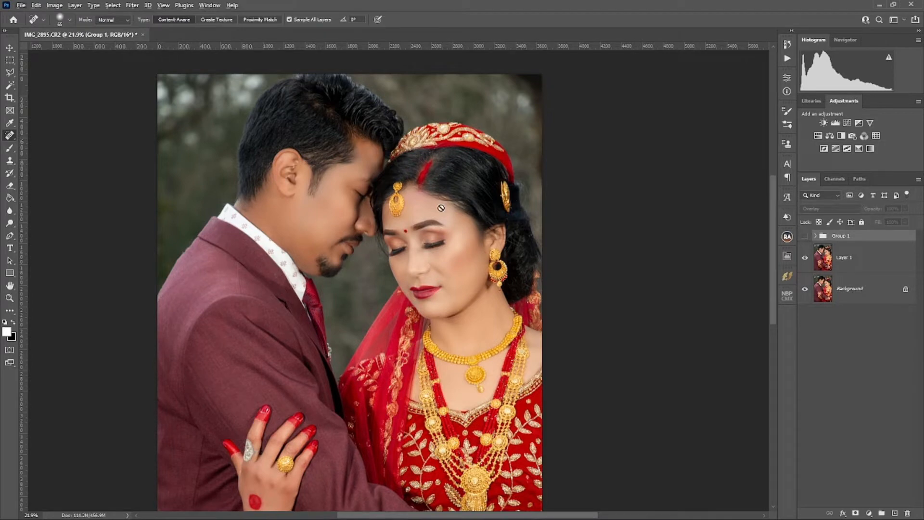
key("v")
left_click(397, 228)
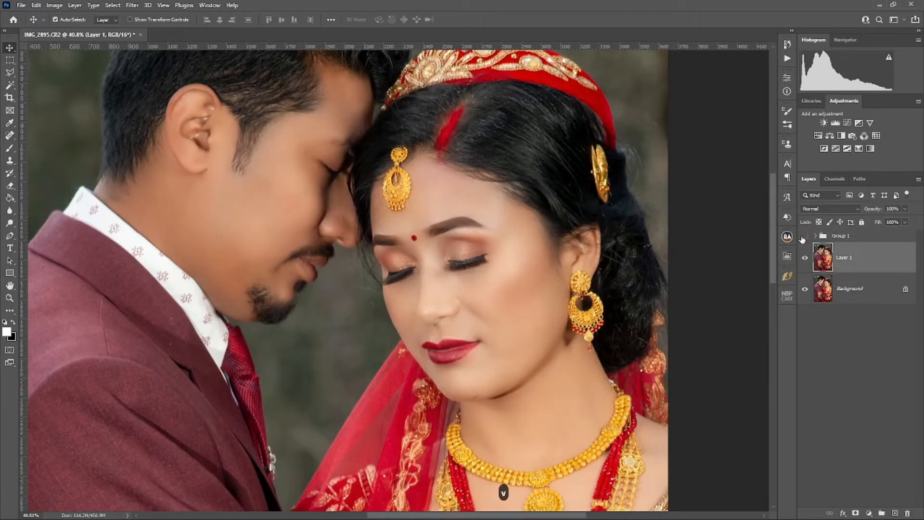
left_click(805, 236)
scroll(533, 240, "down", 5)
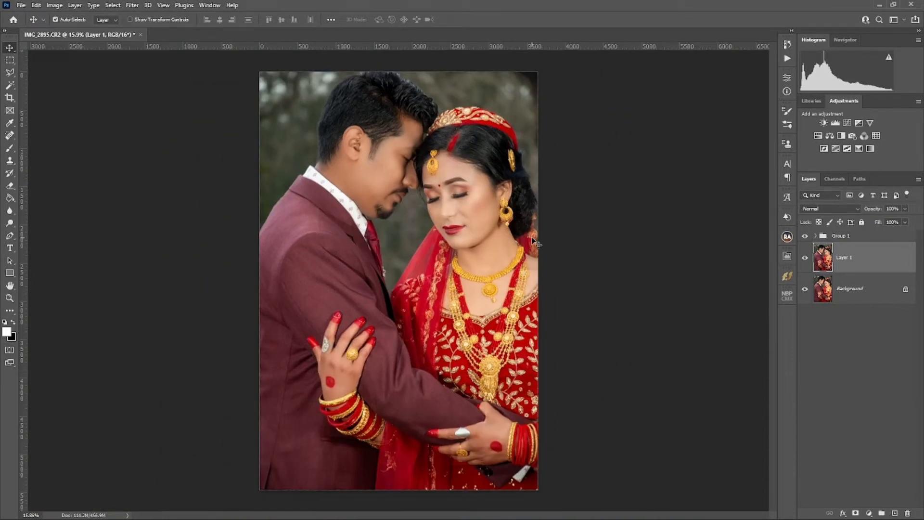
Step: Merge the sharpening group with the smoothed photo layer and duplicate the merged layer
left_click(888, 239, "ctrl")
key("ctrl+e")
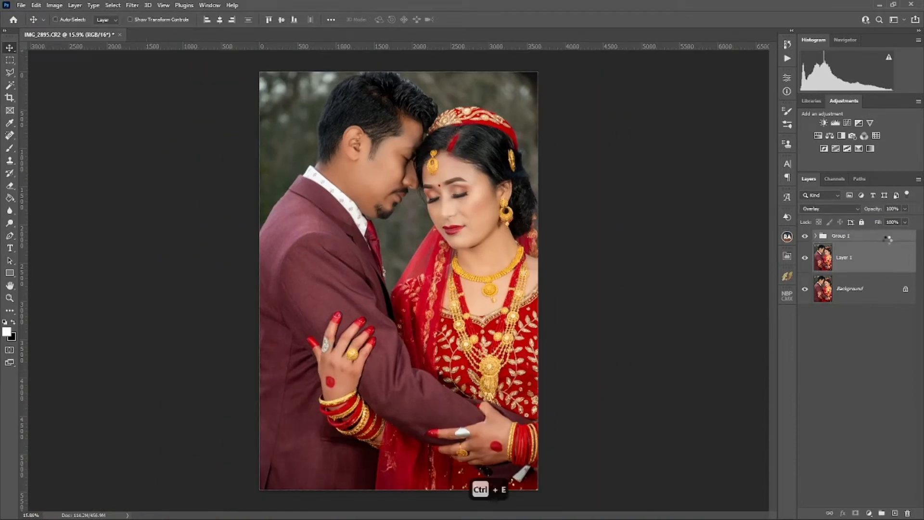
key("ctrl+j")
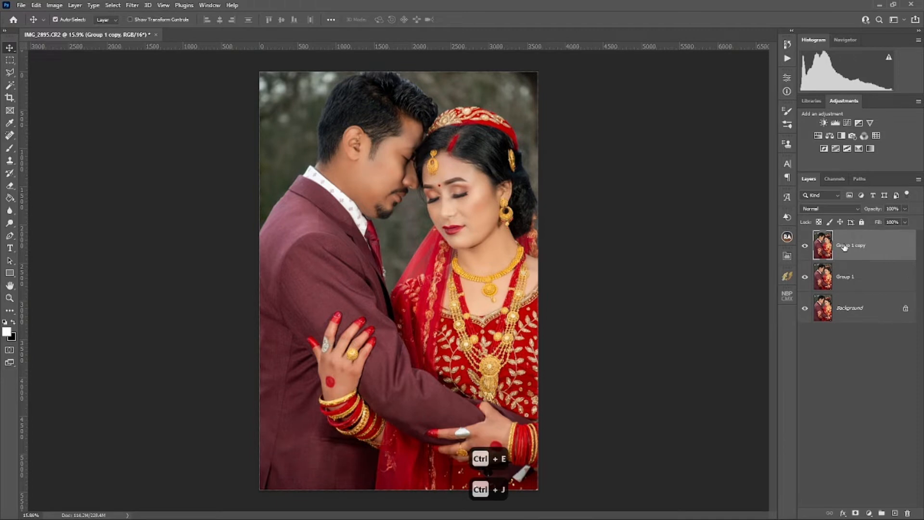
Step: Mask out the background of the duplicated layer with the Remove Background quick action
scroll(451, 218, "up", 1)
left_click_drag(495, 208, 462, 190)
key("j")
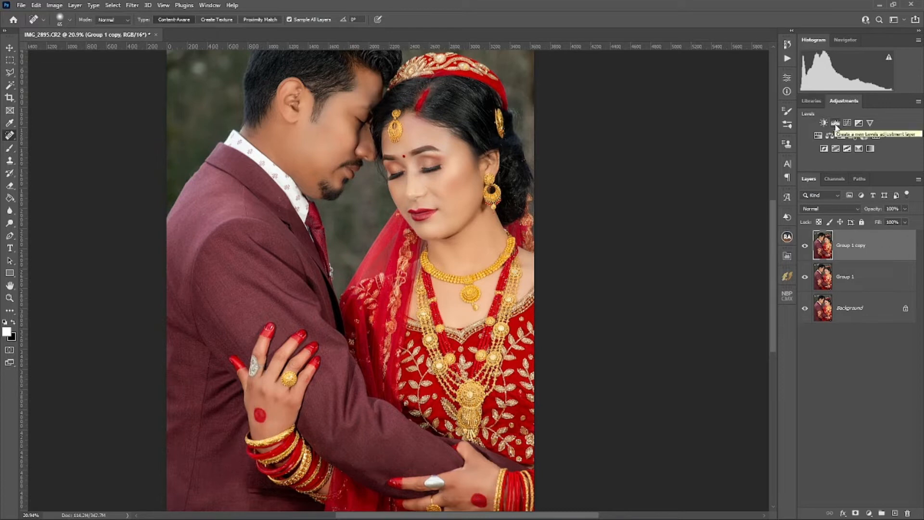
left_click(787, 76)
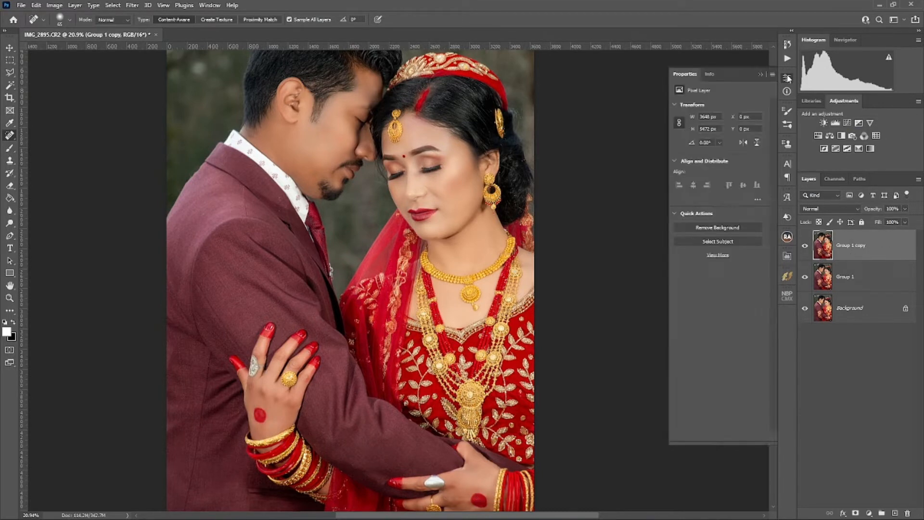
left_click(721, 228)
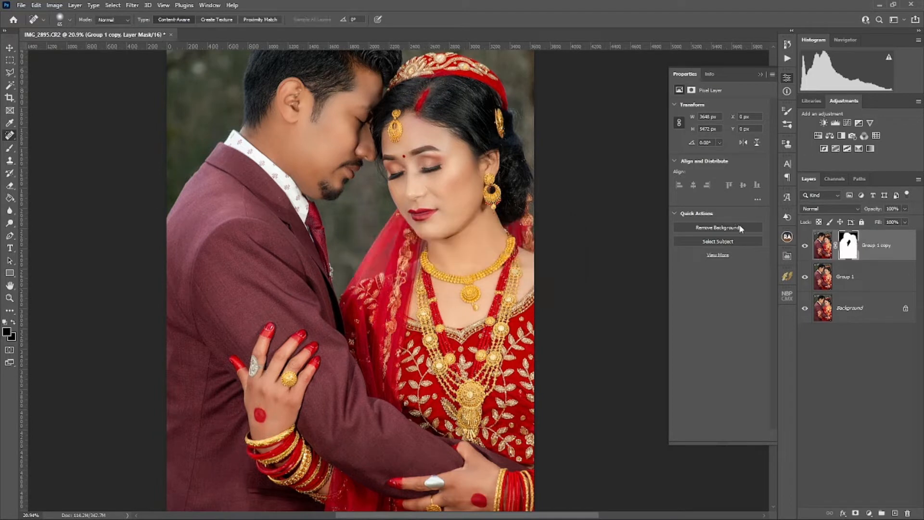
Step: Add a Levels adjustment above the merged layer beneath the cut-out couple, with output levels of 15 and 180
left_click(839, 272)
left_click(836, 123)
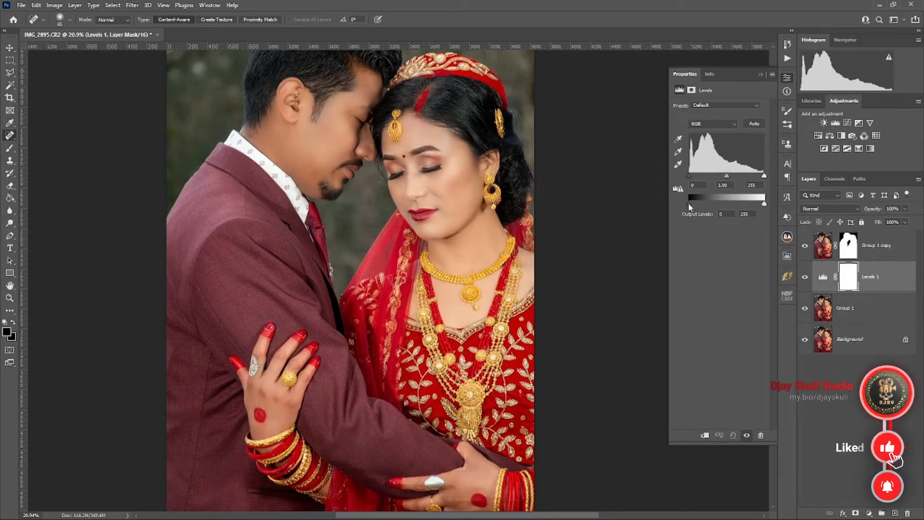
left_click_drag(689, 204, 692, 202)
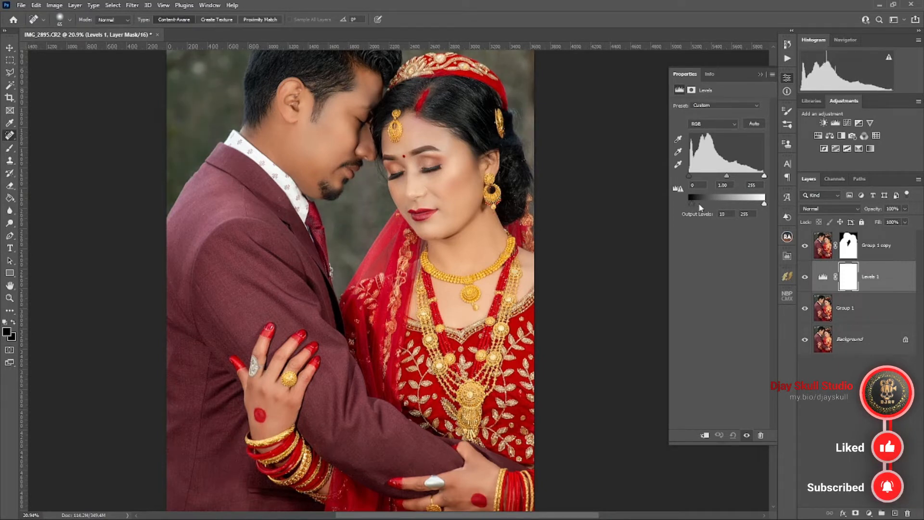
left_click_drag(764, 204, 743, 206)
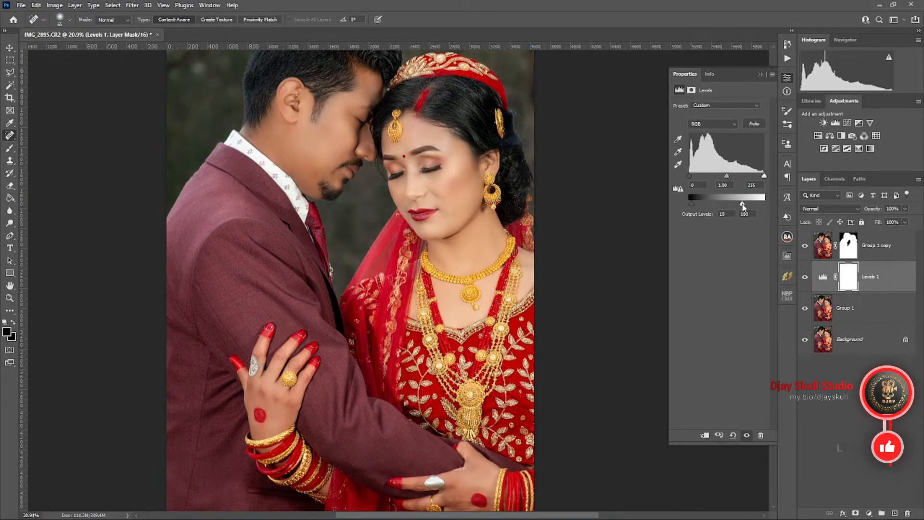
Step: Add a Levels adjustment above the cut-out couple with input levels of 10 for the shadows and 237 for the highlights
left_click(905, 250)
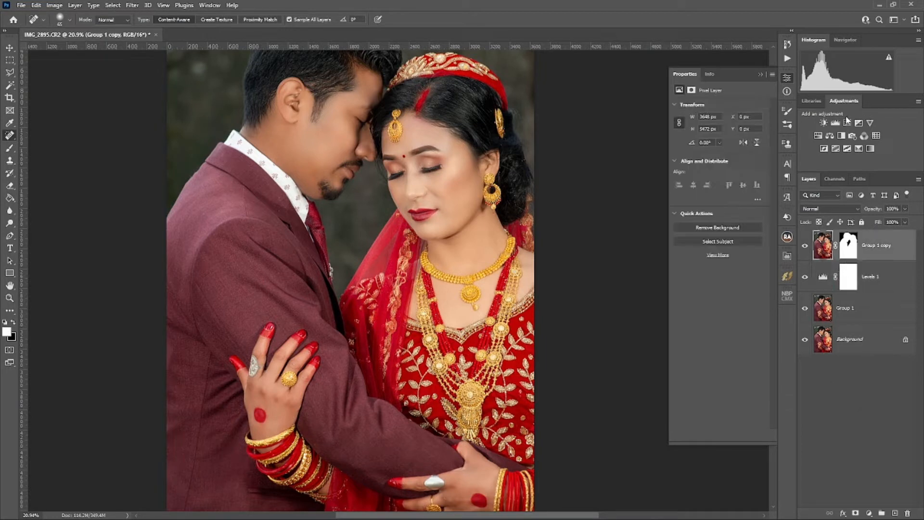
left_click(835, 123)
left_click_drag(690, 177, 692, 176)
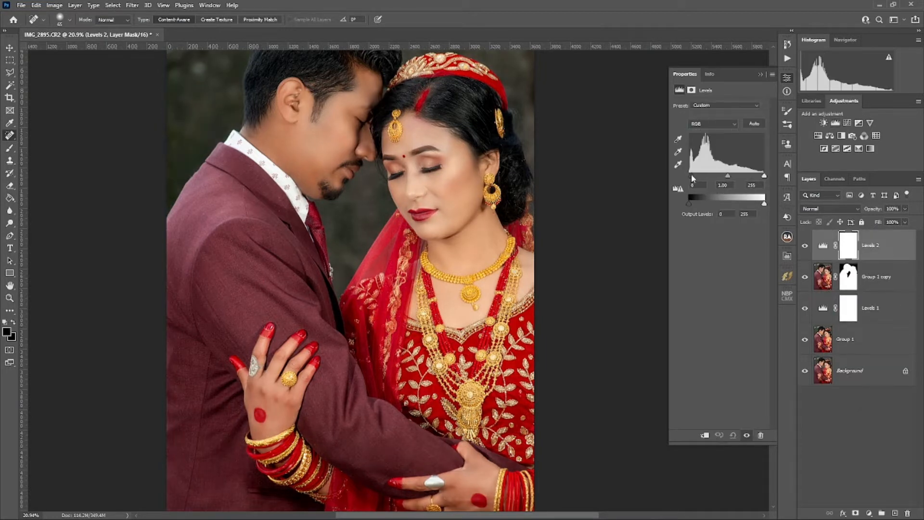
left_click_drag(763, 178, 760, 178)
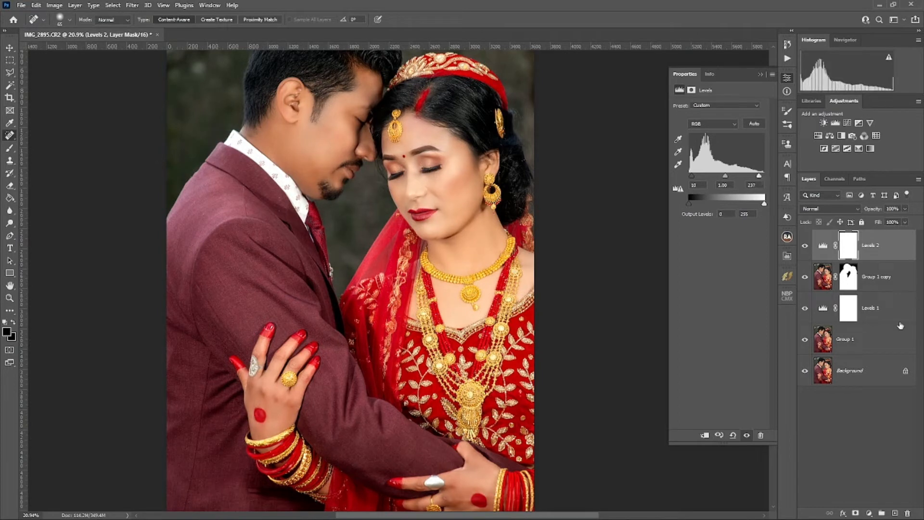
Step: Run the Djay skull Skin action on top of the upper Levels adjustment to create a masked skin texture layer
left_click(885, 415)
left_click(891, 247)
left_click(787, 58)
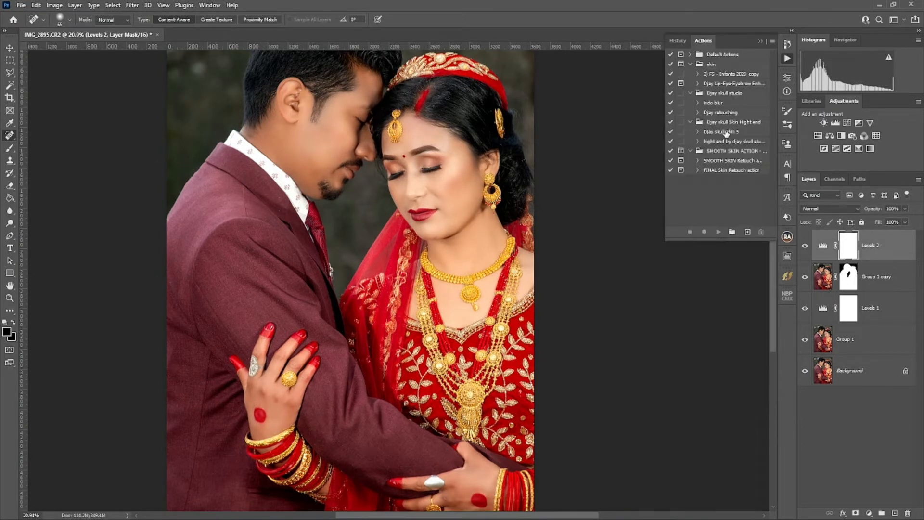
left_click(726, 133)
left_click(718, 231)
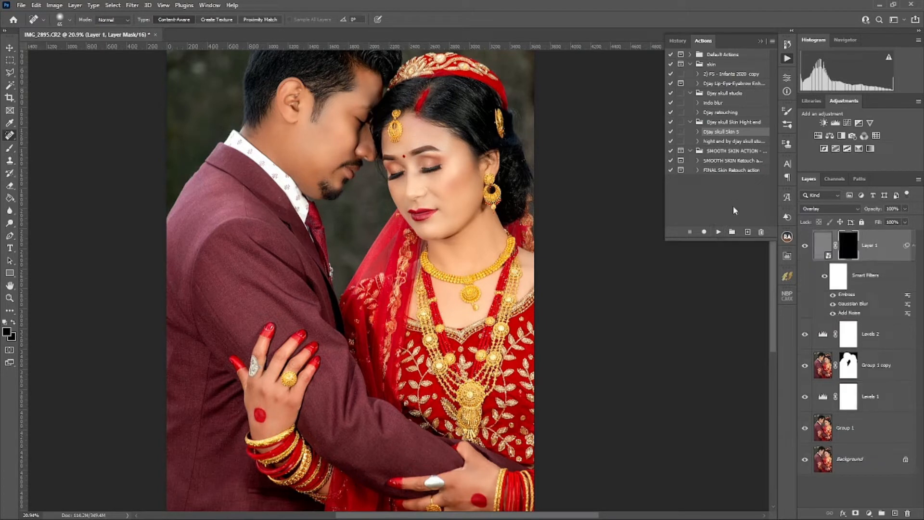
left_click(789, 60)
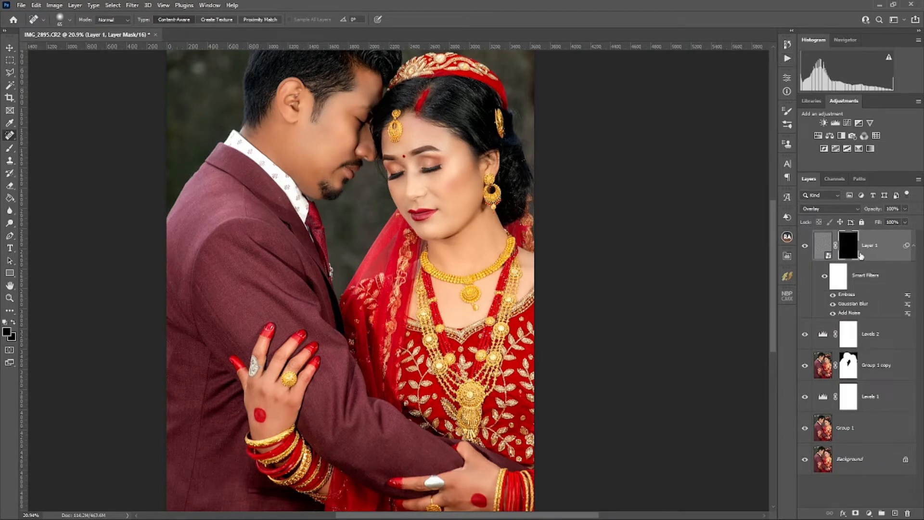
Step: Invert the texture layer's mask to white so the texture covers the whole photo around the faces
key("ctrl+i")
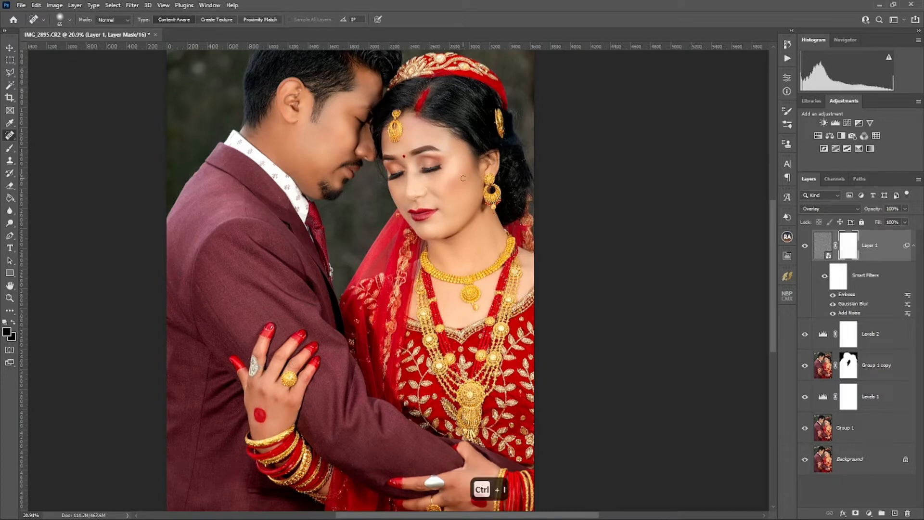
key("z")
mouse_move(463, 179)
left_mouse_down()
mouse_move(473, 174)
mouse_move(465, 223)
left_mouse_up()
key("space")
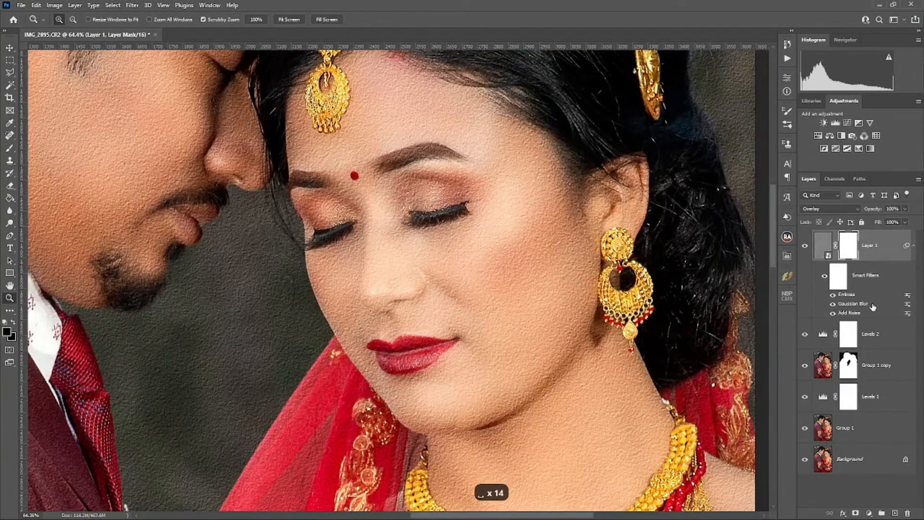
Step: Set the radius of the texture layer's Gaussian Blur smart filter to 1.1 pixels
double_click(869, 304)
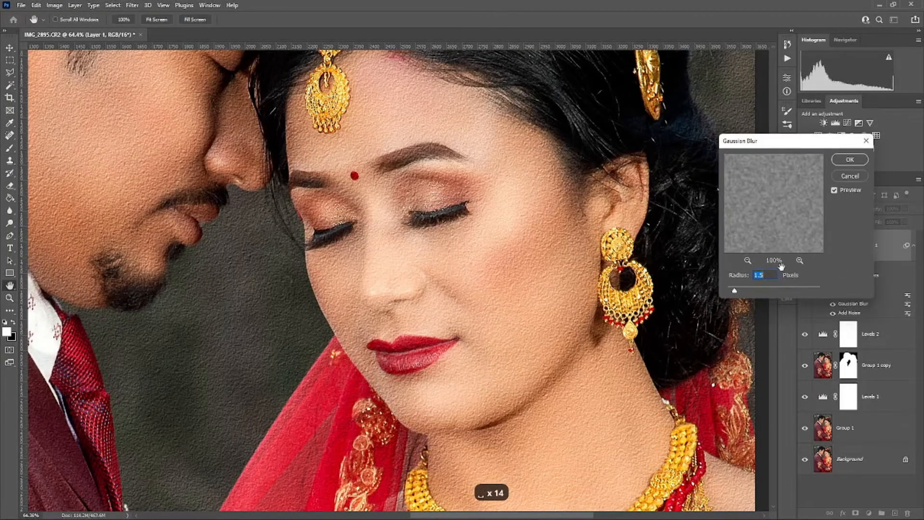
type("1.1")
key("Return")
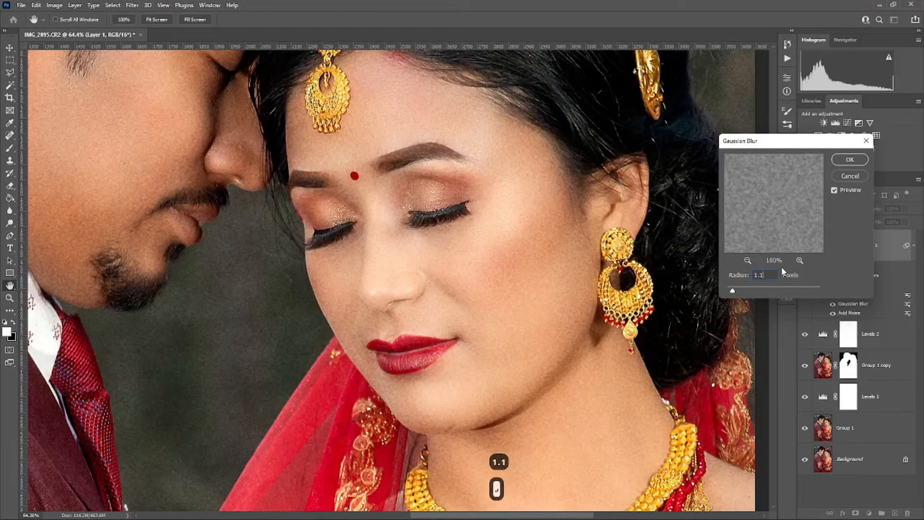
key("z")
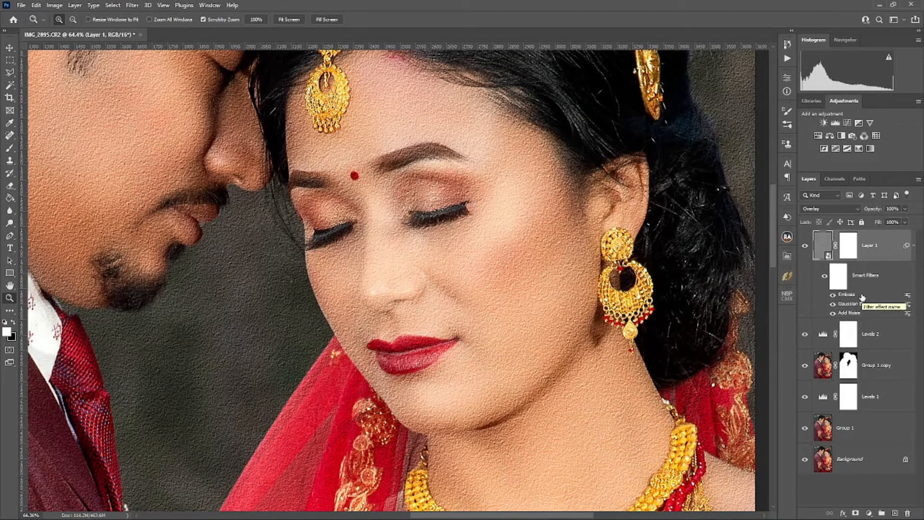
Step: Limit the texture layer with Blend If on the underlying layer, splitting the shadow slider for a soft fade and slightly lowering the highlight slider
double_click(879, 256)
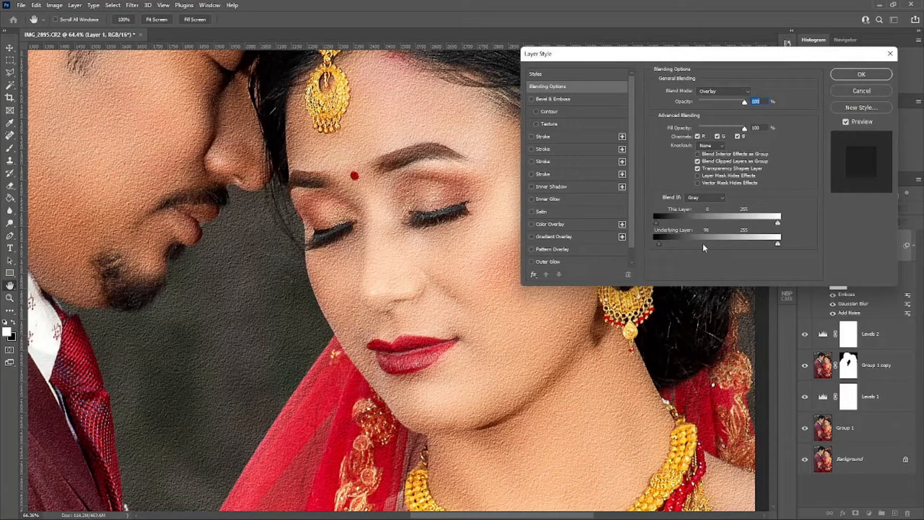
key("space")
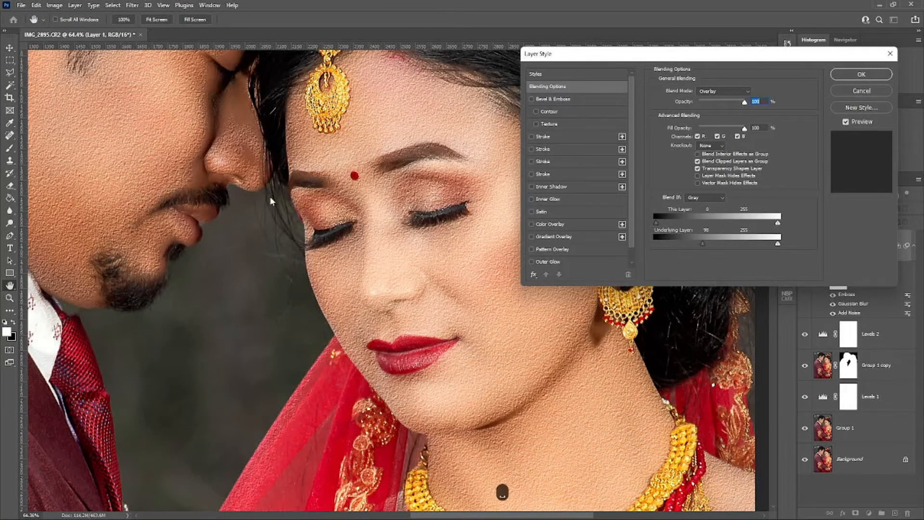
left_click_drag(237, 195, 471, 239)
left_click_drag(193, 208, 109, 173)
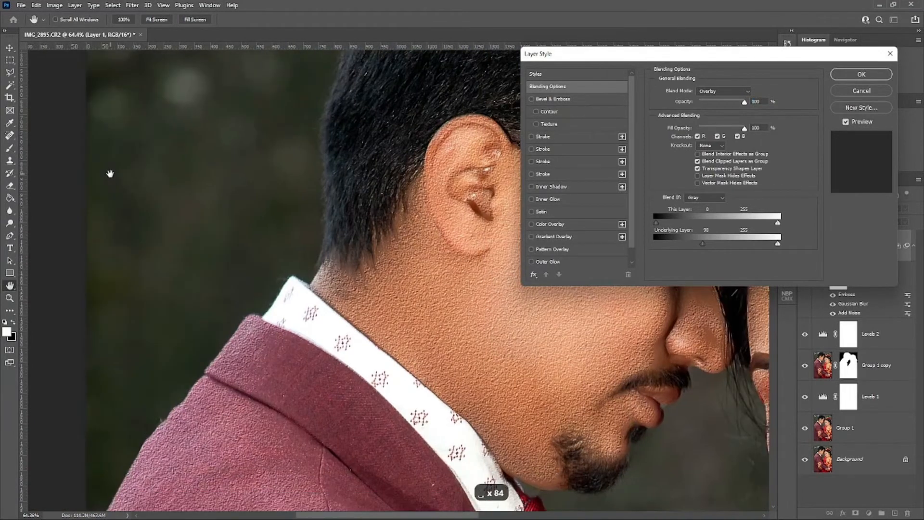
left_click_drag(407, 277, 242, 241)
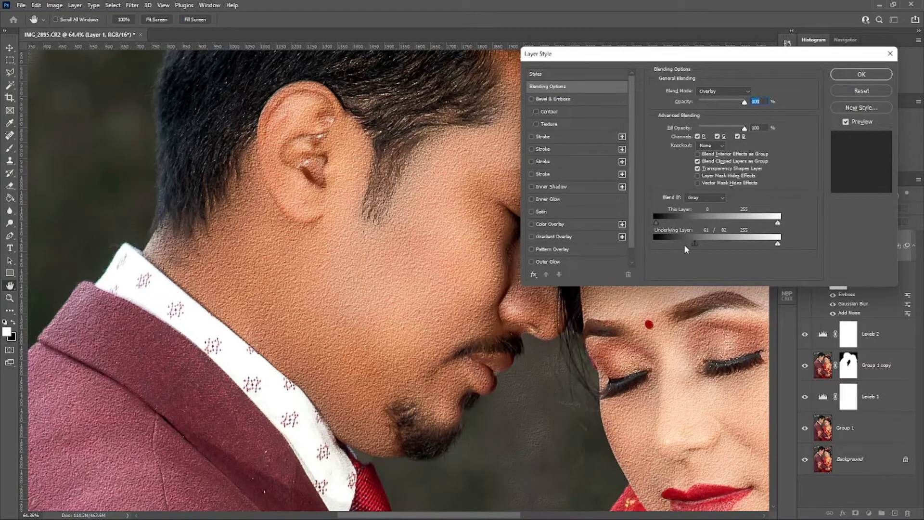
left_click_drag(681, 245, 692, 246)
left_click_drag(777, 244, 768, 244)
left_click(860, 76)
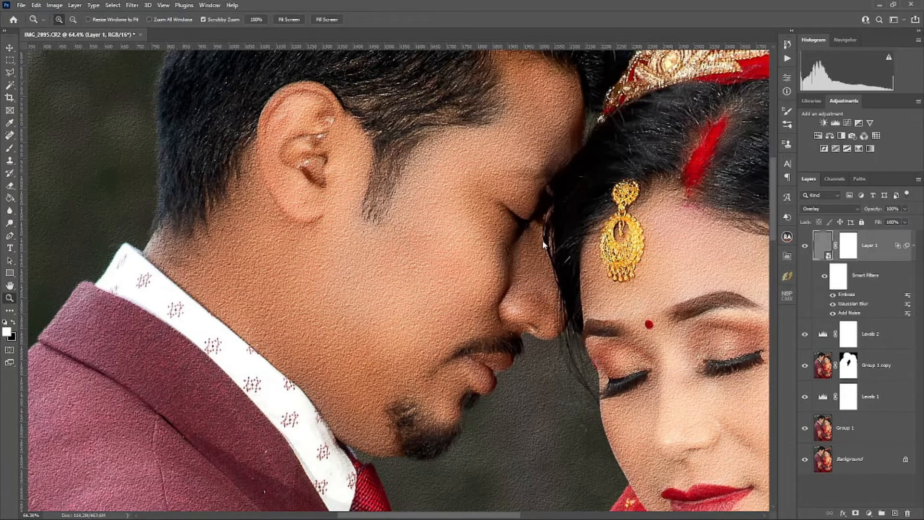
Step: Reduce the texture layer's fill to 30% and compare the couple's faces with the layer hidden and shown
scroll(541, 250, "down", 20)
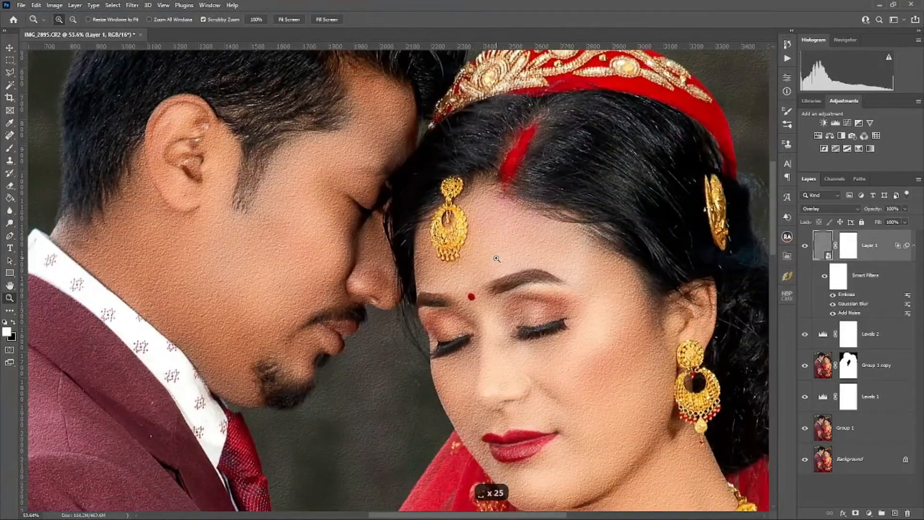
scroll(496, 259, "down", 2)
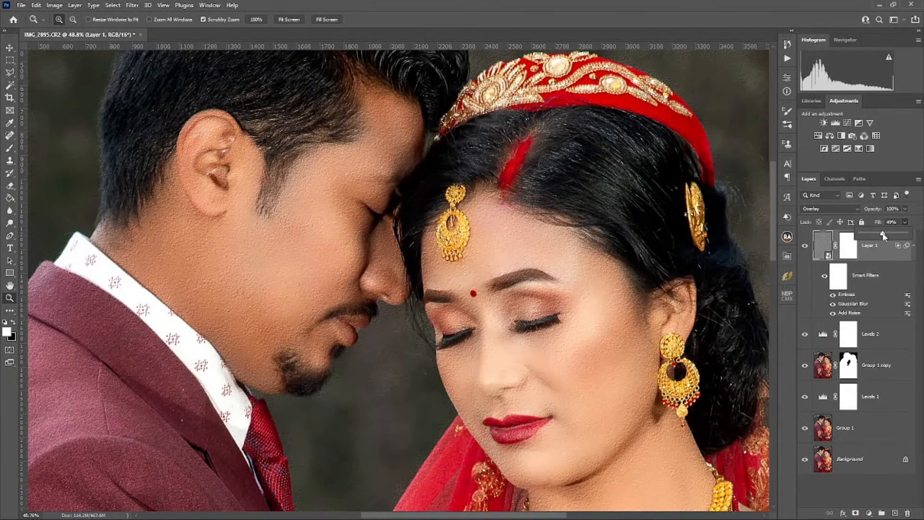
left_click_drag(568, 362, 591, 362)
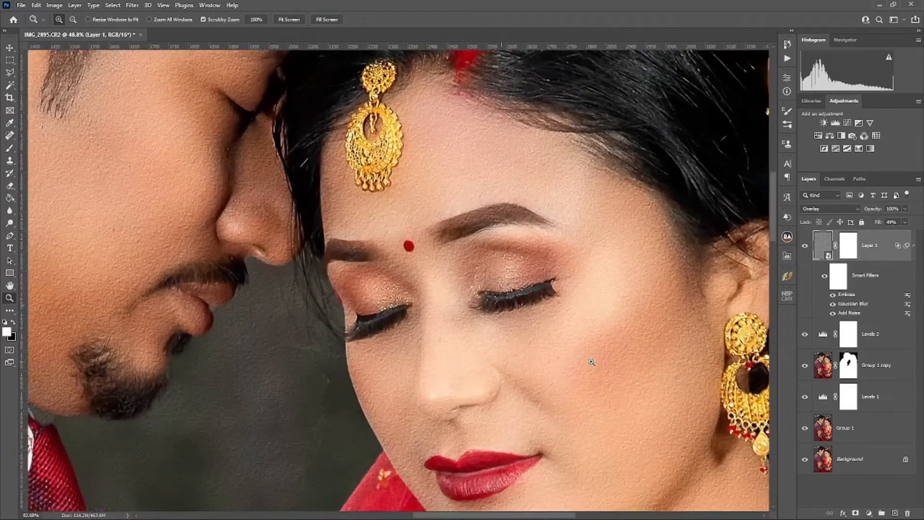
left_click(905, 222)
left_click(892, 234)
type("30")
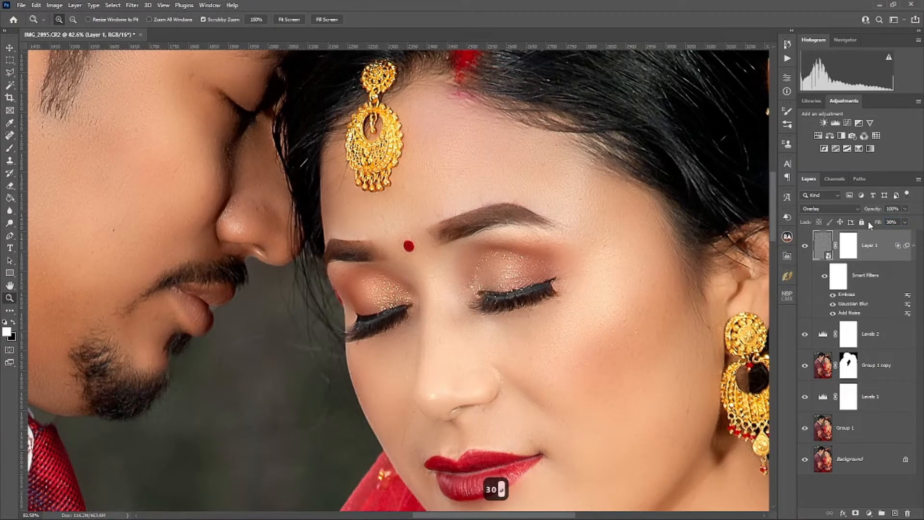
left_click(701, 254, "alt")
left_click(804, 246)
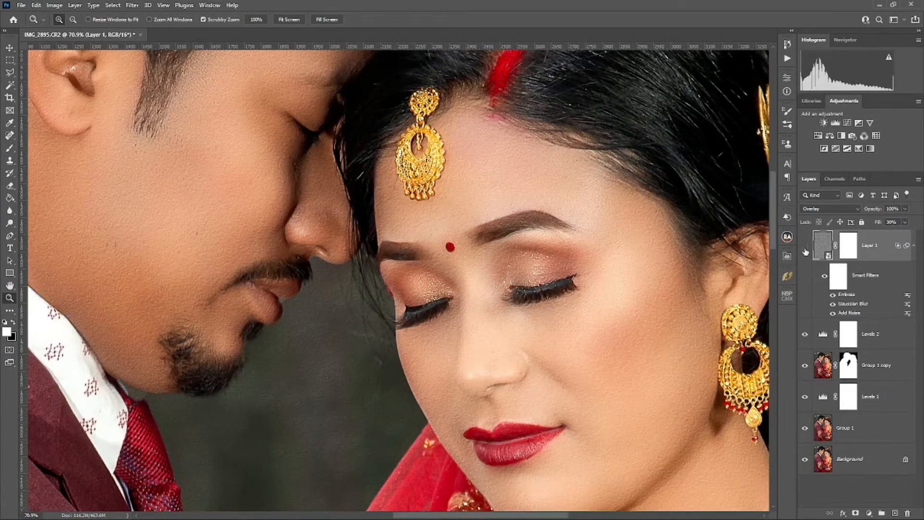
left_click(805, 247)
Step: Invert the texture layer's mask to black and paint the texture back onto the groom's face with a soft white brush
left_click(851, 253)
key("ctrl+i")
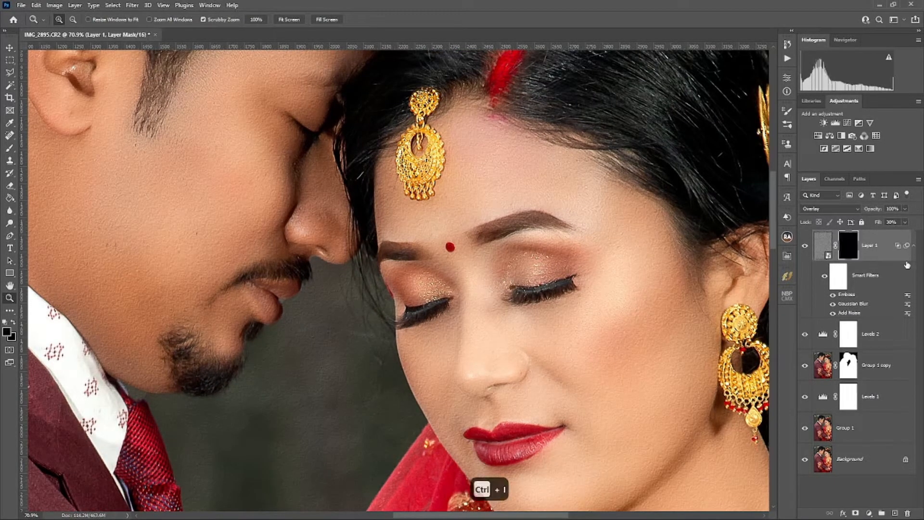
scroll(495, 268, "down", 12)
key("b")
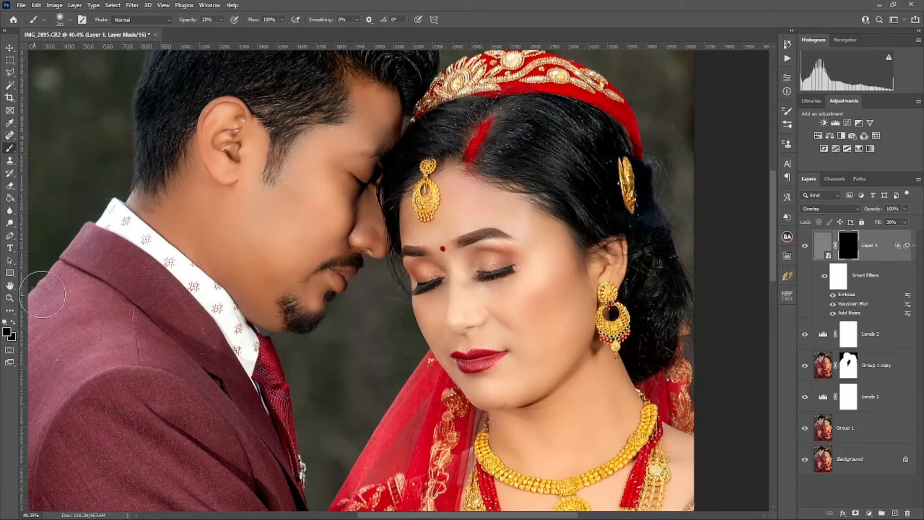
key("d")
mouse_move(283, 256)
left_mouse_down()
mouse_move(195, 249)
mouse_move(188, 212)
mouse_move(212, 193)
left_mouse_up()
right_click(193, 209)
Step: Paint the skin texture onto the bride's forehead, cheeks and nose on the layer mask, resizing the soft brush to fit
scroll(526, 220, "up", 3)
left_click_drag(525, 220, 496, 221)
mouse_move(491, 207)
left_mouse_down()
mouse_move(443, 187)
mouse_move(424, 224)
left_mouse_up()
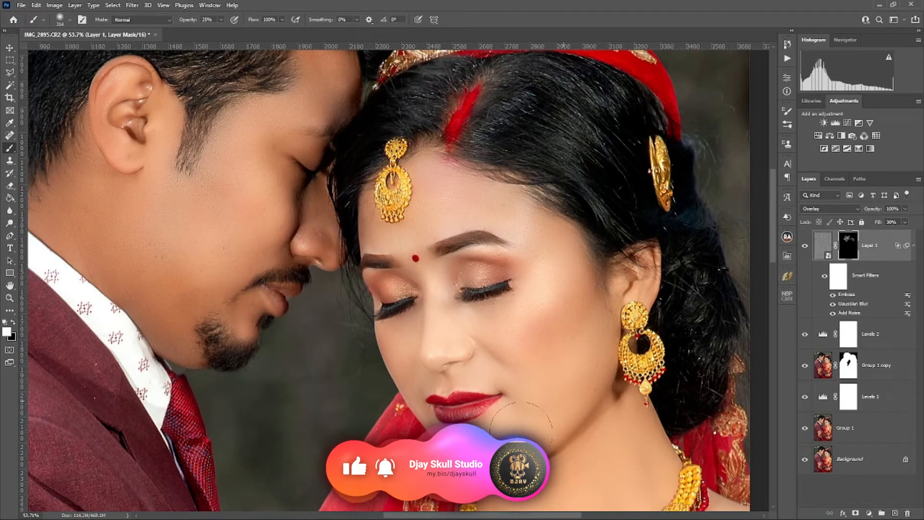
left_click_drag(446, 311, 427, 276)
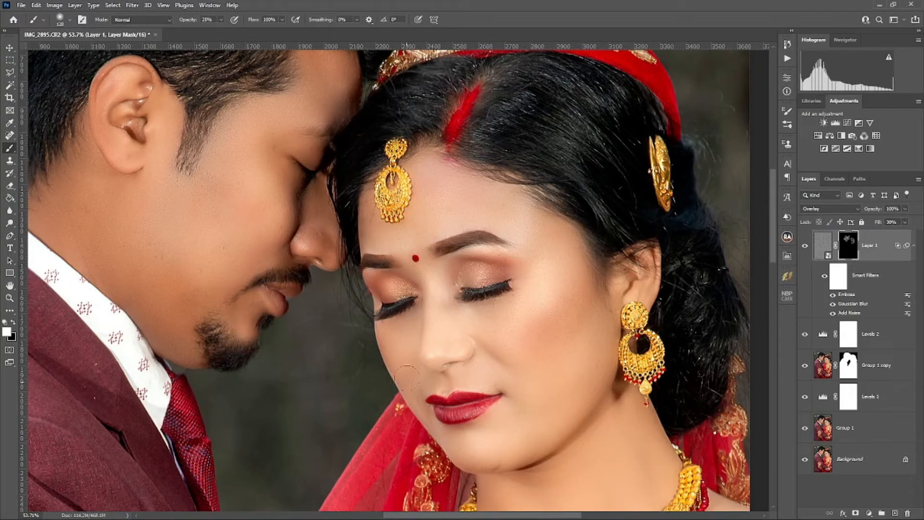
right_click(488, 321)
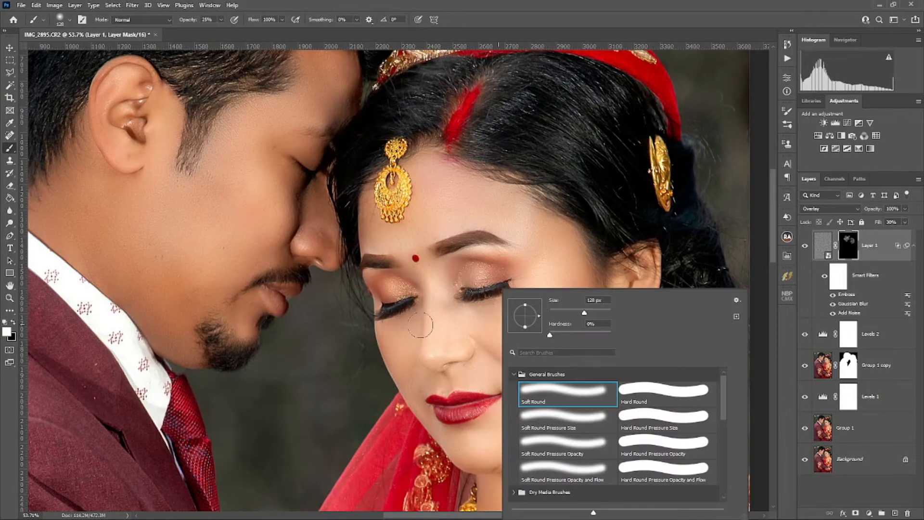
left_click_drag(420, 326, 440, 321)
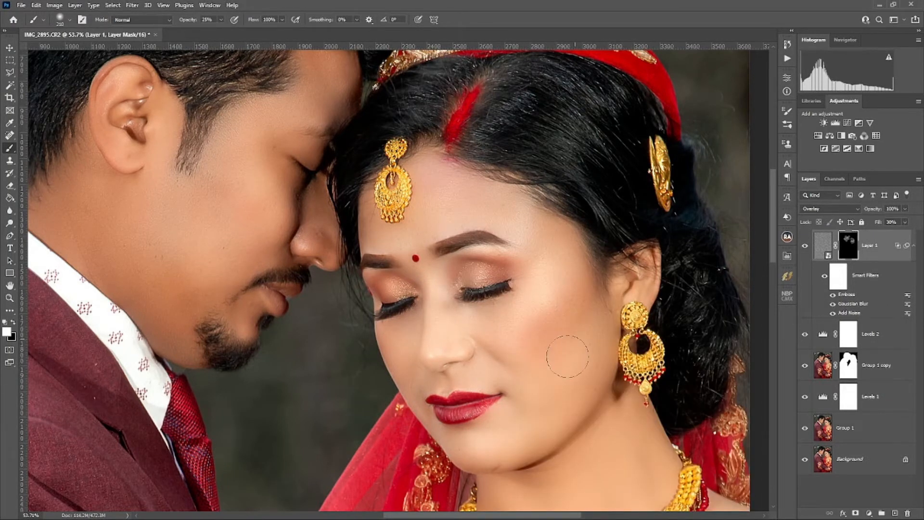
Step: Paint the skin texture onto the bride's neck, chest and shoulder with a larger soft brush
left_click_drag(567, 356, 500, 202)
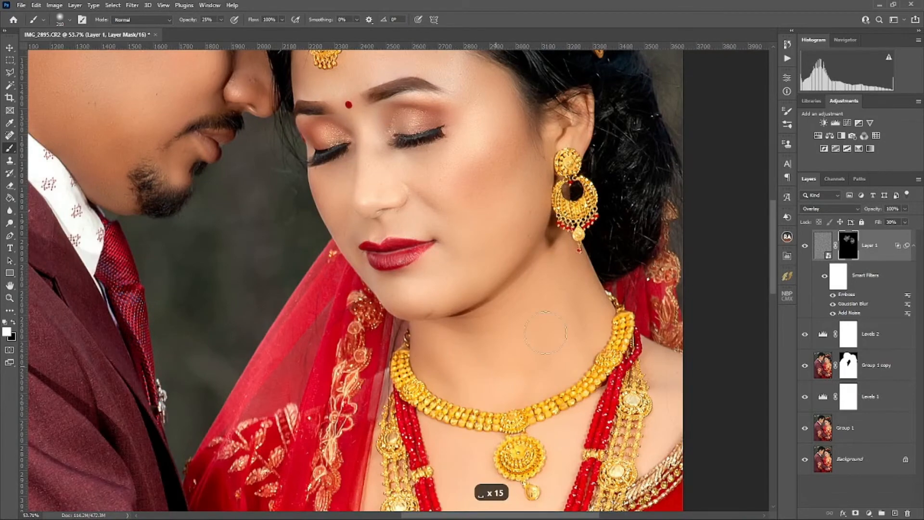
scroll(532, 310, "down", 4)
left_click_drag(474, 374, 511, 374)
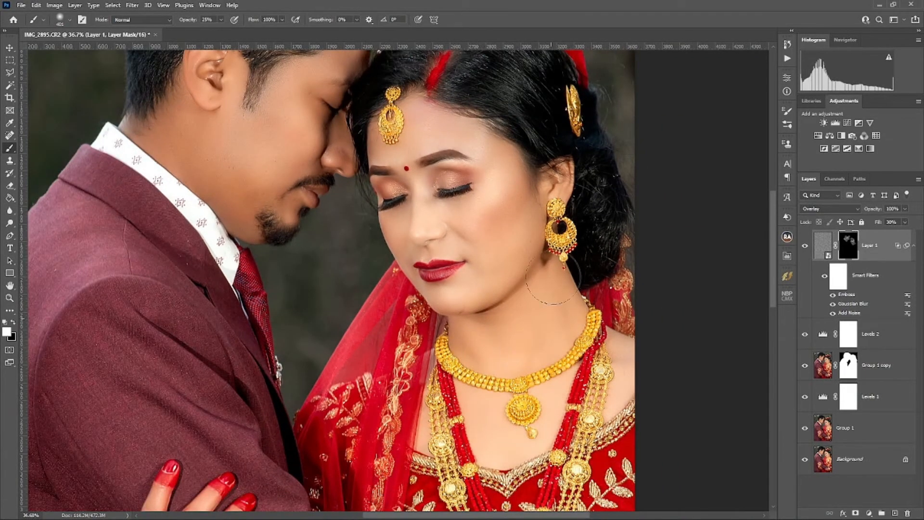
mouse_move(553, 277)
left_mouse_down()
mouse_move(559, 309)
mouse_move(463, 429)
mouse_move(470, 413)
mouse_move(512, 442)
mouse_move(540, 398)
left_mouse_up()
left_click_drag(614, 360, 609, 349)
Step: Raise the texture layer's fill to 40% while viewing the bride's face up close
scroll(465, 377, "down", 2)
scroll(465, 377, "up", 3)
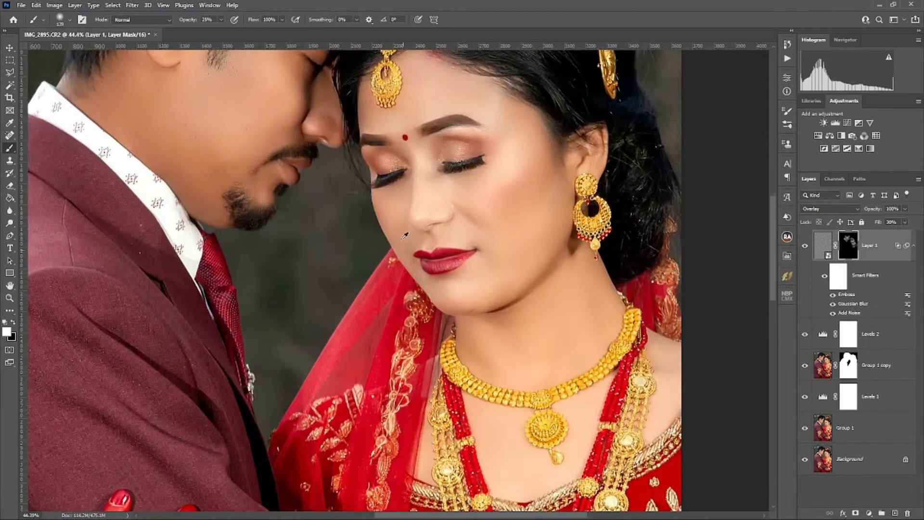
scroll(420, 206, "up", 3)
scroll(421, 205, "up", 1)
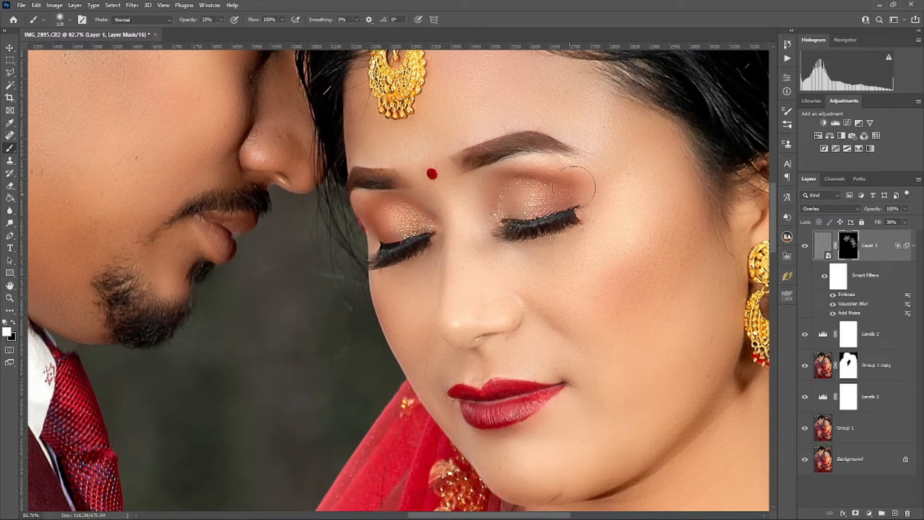
left_click(894, 222)
type("40")
key("Return")
Step: Inspect the texture on both faces and across the full portrait, and target the texture layer's content instead of its mask
left_click_drag(281, 132, 371, 304)
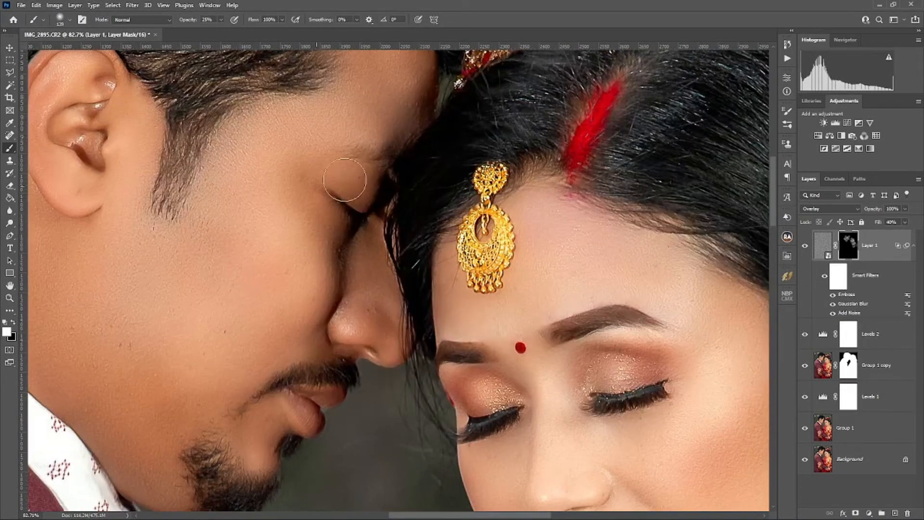
scroll(315, 205, "down", 6)
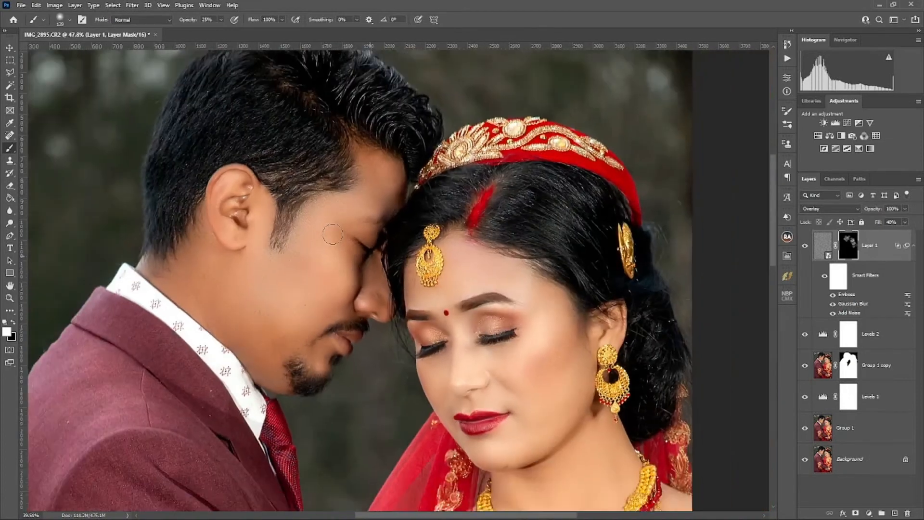
scroll(501, 265, "up", 2)
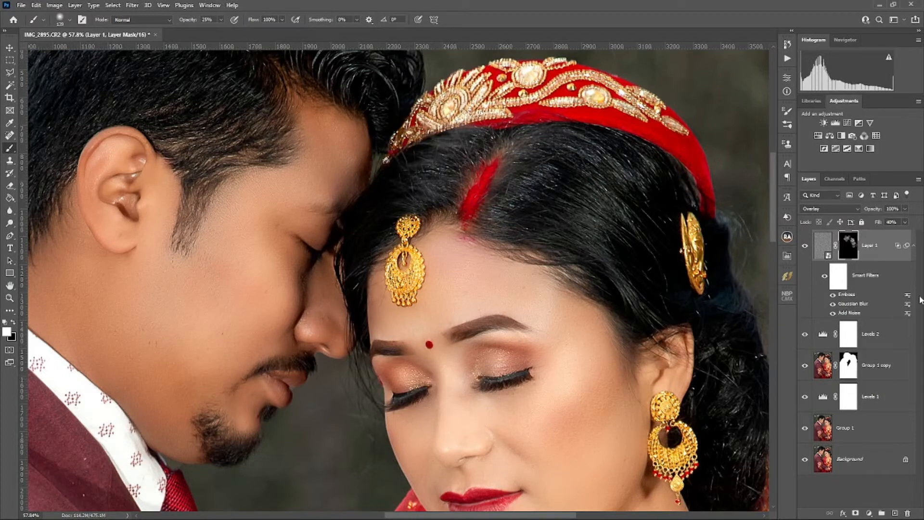
key("ctrl+0")
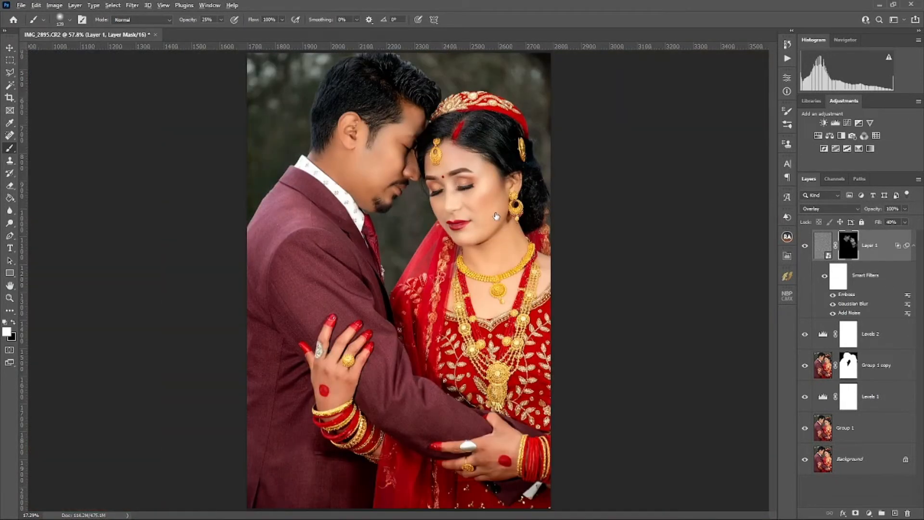
left_click(884, 253)
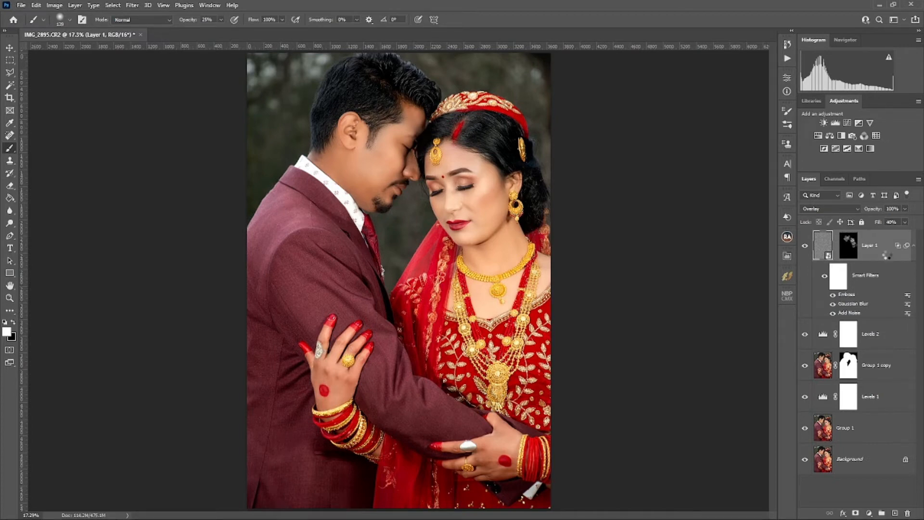
Step: Stamp all visible layers into a new merged layer at the top of the stack and check the portrait
key("ctrl+alt+shift+e")
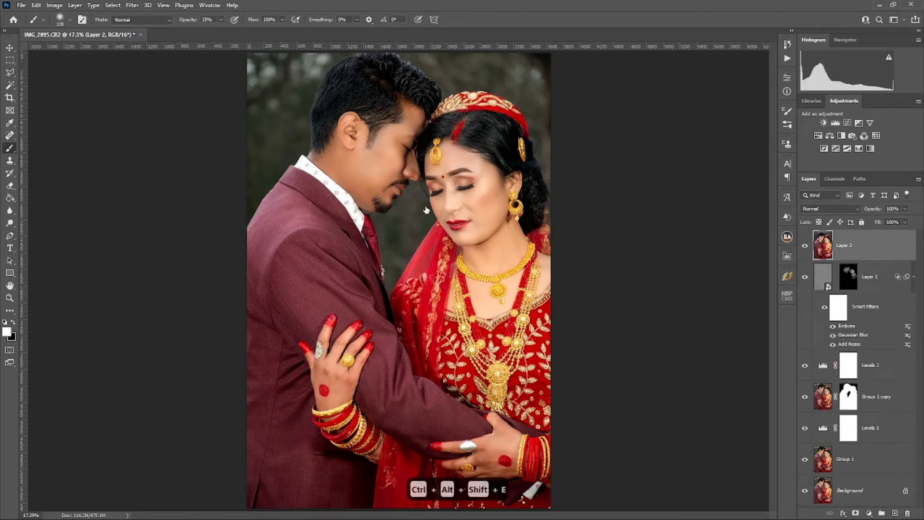
scroll(429, 209, "up", 2)
scroll(428, 207, "up", 4)
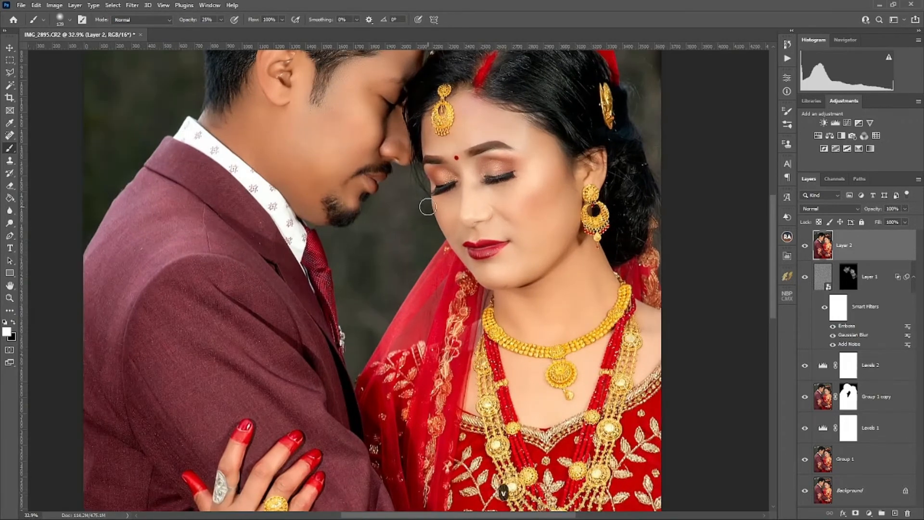
key("v")
scroll(461, 268, "down", 9)
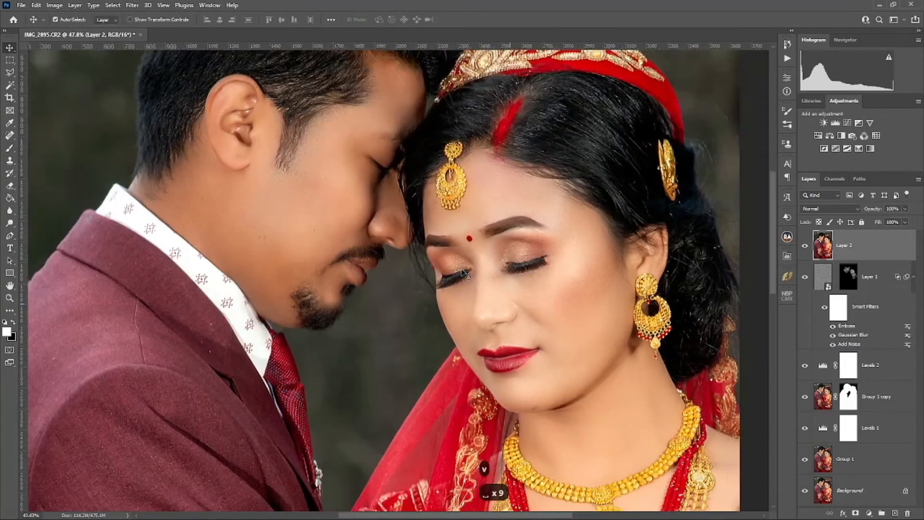
scroll(488, 268, "down", 8)
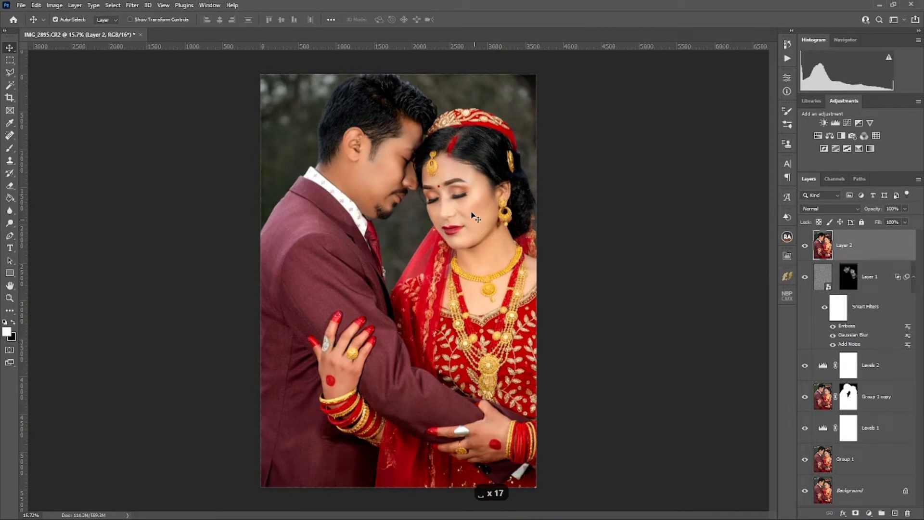
Step: Open the merged layer in the Camera Raw Filter and show a side-by-side before/after comparison
left_click(132, 5)
mouse_move(156, 137)
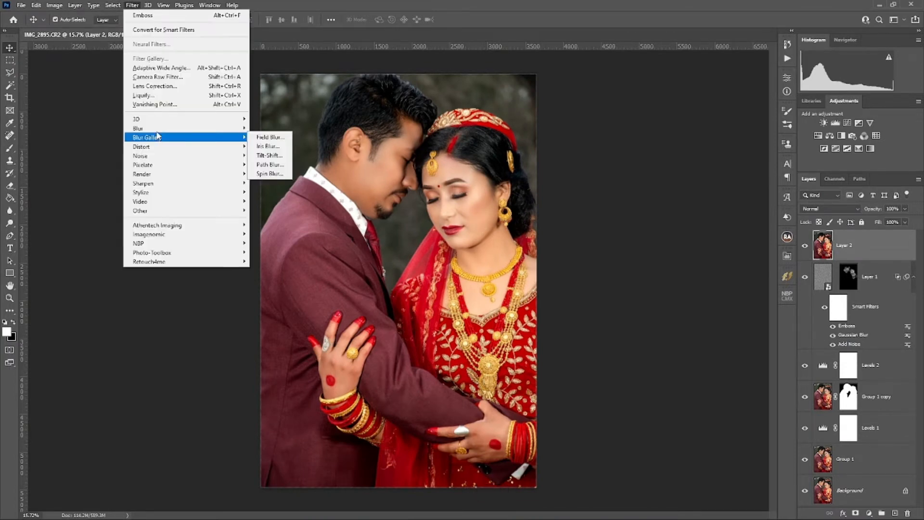
left_click(192, 78)
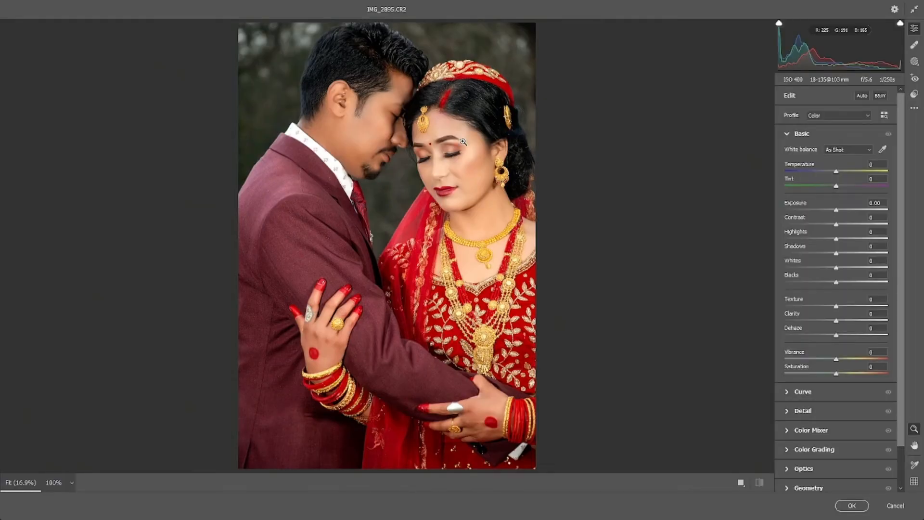
left_click(462, 141)
left_click(750, 423)
left_click(741, 482)
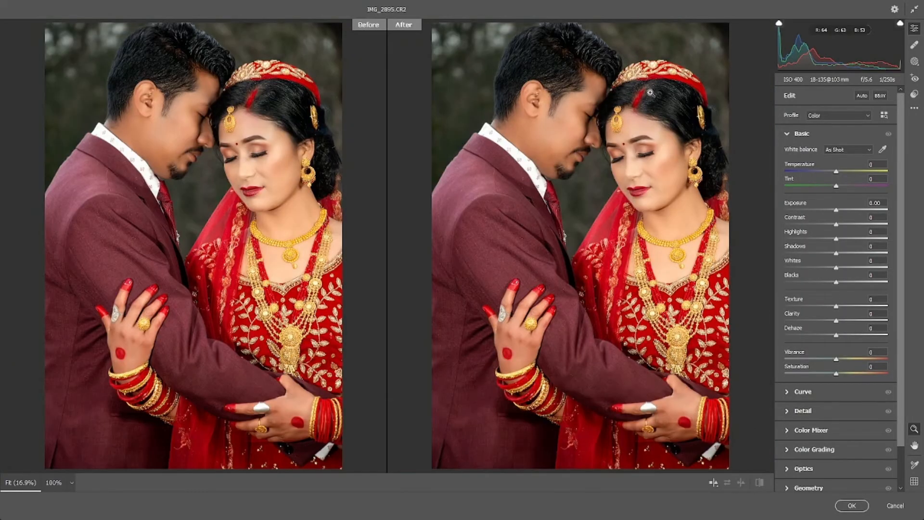
Step: Apply a preset look to the portrait while viewing the faces up close, and return to the edit settings
left_click(614, 164)
left_click(613, 164)
left_click_drag(614, 164, 674, 165)
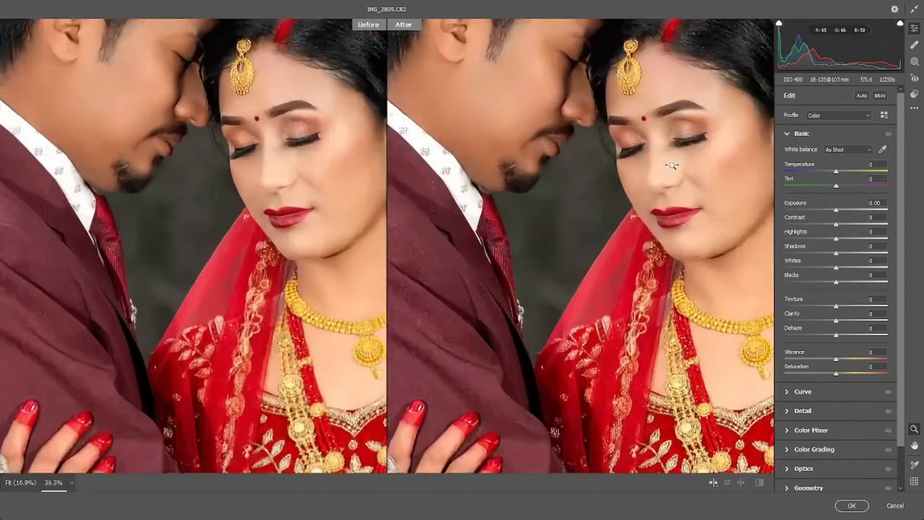
key("space")
left_click_drag(596, 180, 568, 244)
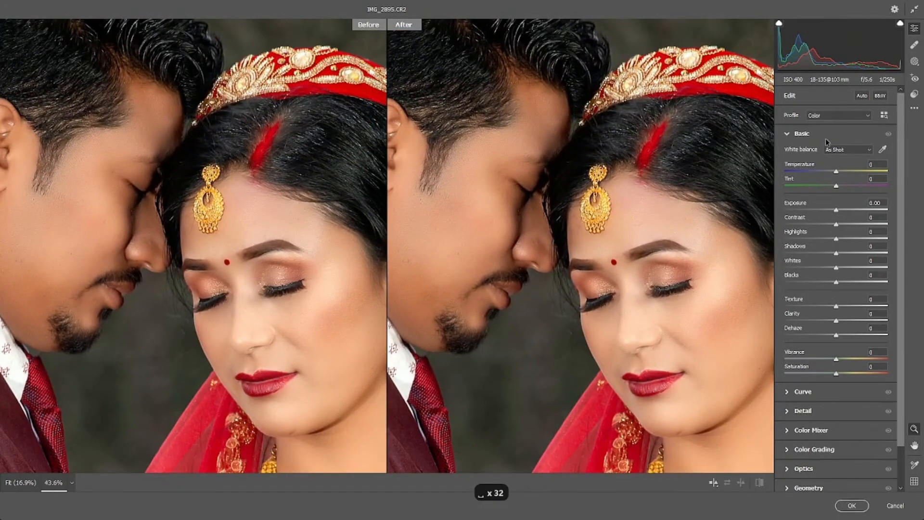
left_click(914, 94)
mouse_move(900, 166)
left_mouse_down()
mouse_move(896, 264)
mouse_move(904, 150)
left_mouse_up()
left_click(812, 234)
left_click_drag(642, 236, 574, 234)
left_click(914, 29)
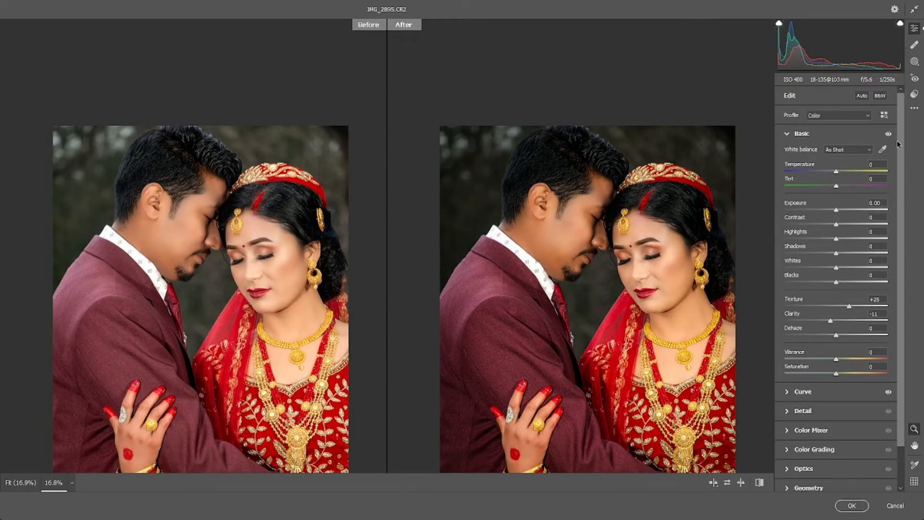
Step: Lower the preset's Texture to +7 and check the result on the bride's face
left_click_drag(901, 246, 902, 285)
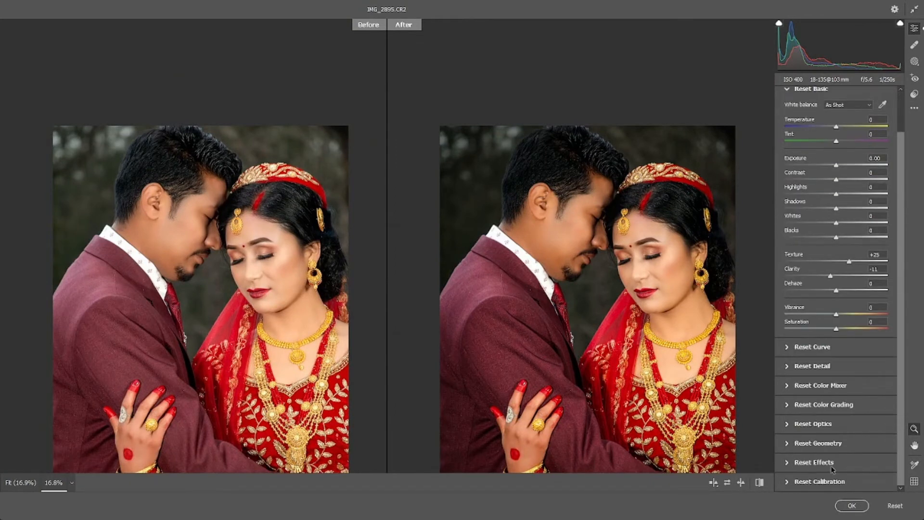
left_click(831, 463, "alt")
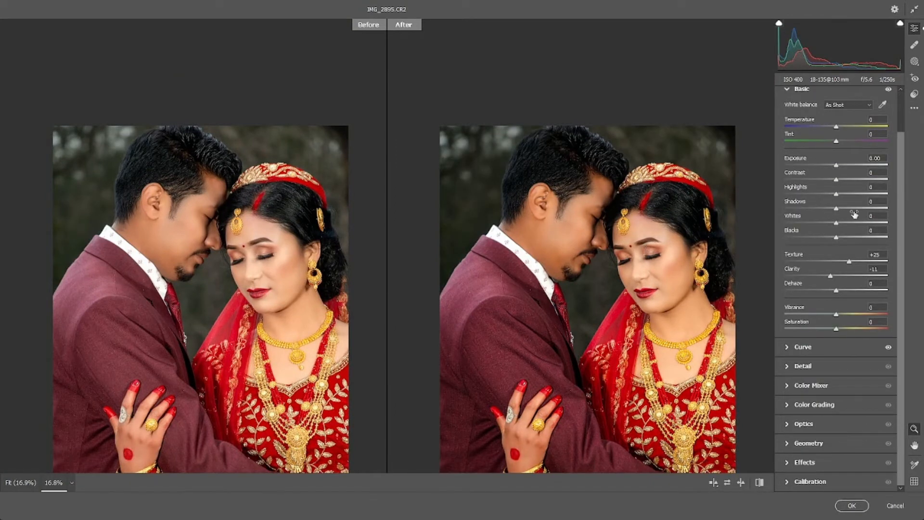
left_click_drag(849, 261, 840, 261)
scroll(638, 283, "up", 2)
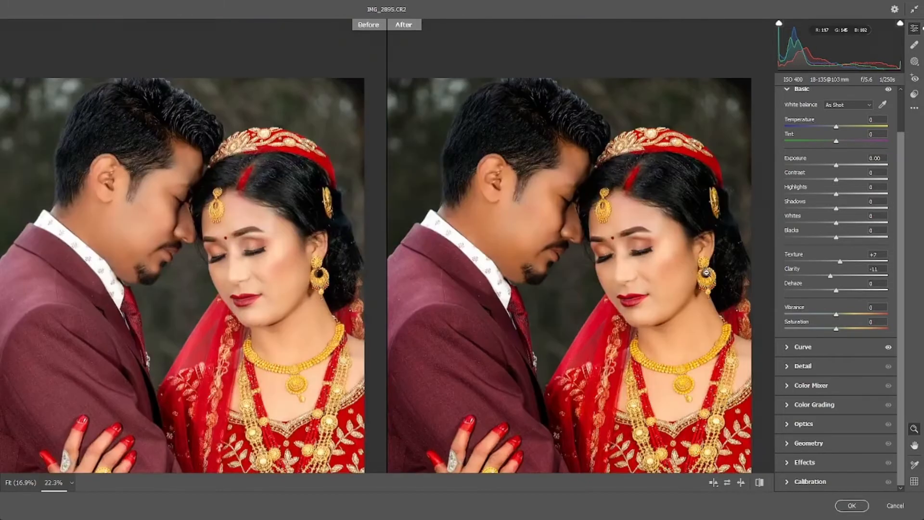
key("space")
scroll(642, 283, "up", 4)
key("space")
left_click_drag(642, 228, 618, 188)
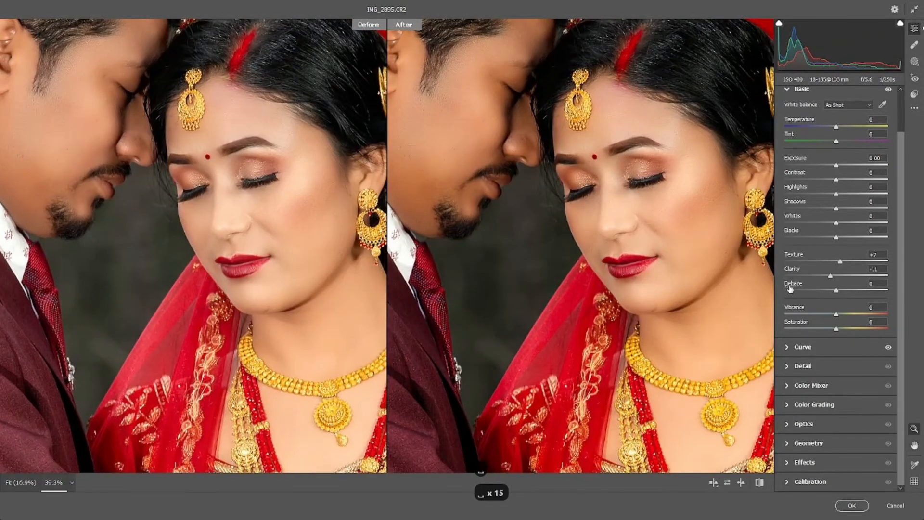
Step: Set Vibrance to +15, Saturation to +5 and the white balance Temperature to -5
left_click_drag(836, 314, 843, 314)
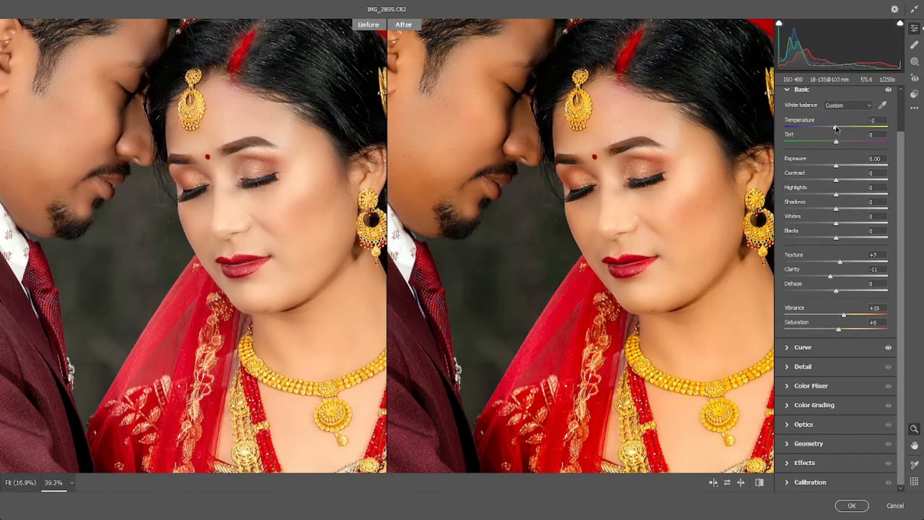
left_click_drag(836, 126, 838, 127)
left_click(681, 189)
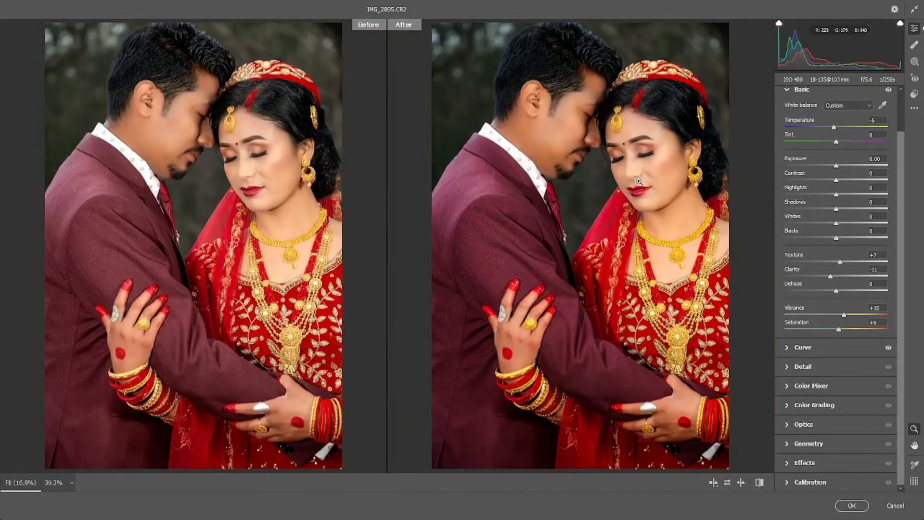
Step: Check the bride's skin up close, and set Shadows to +23 and Highlights to -18 for the whole portrait
scroll(638, 181, "up", 4)
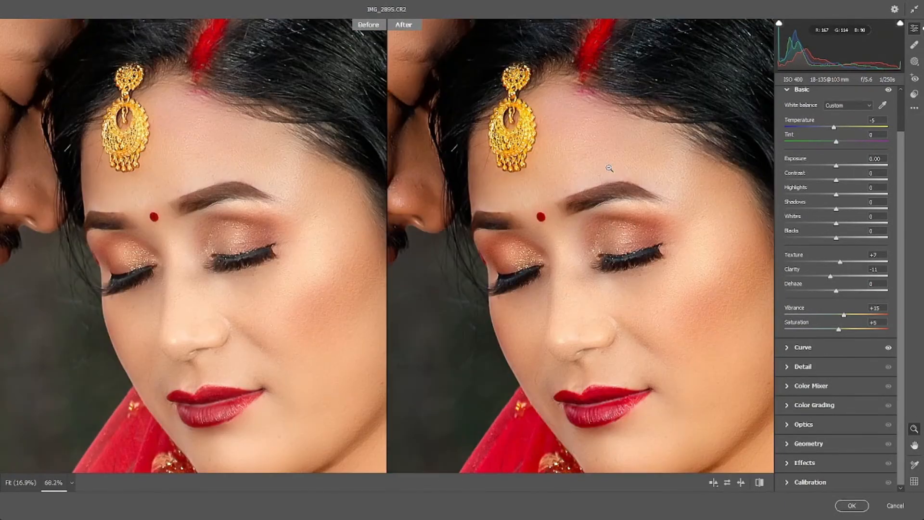
left_click_drag(683, 182, 612, 184)
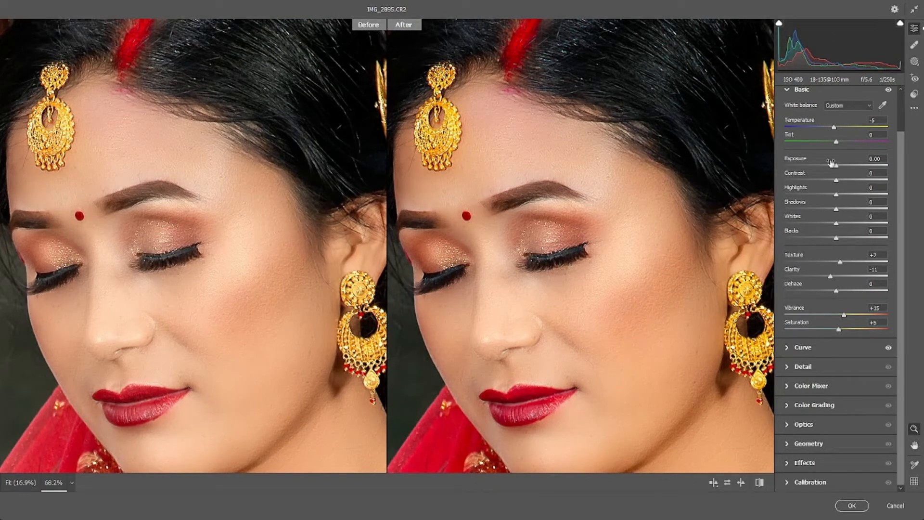
key("ctrl+0")
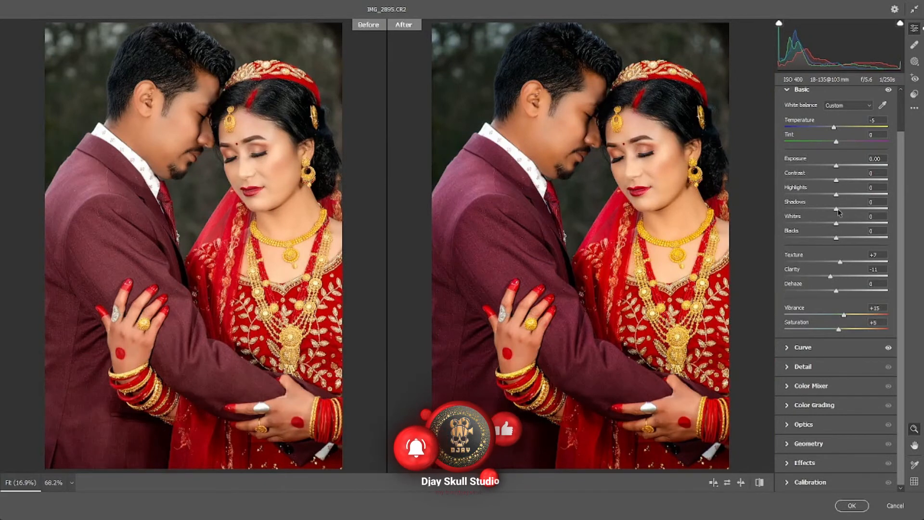
mouse_move(836, 209)
left_mouse_down()
mouse_move(848, 211)
mouse_move(827, 196)
mouse_move(849, 211)
left_mouse_up()
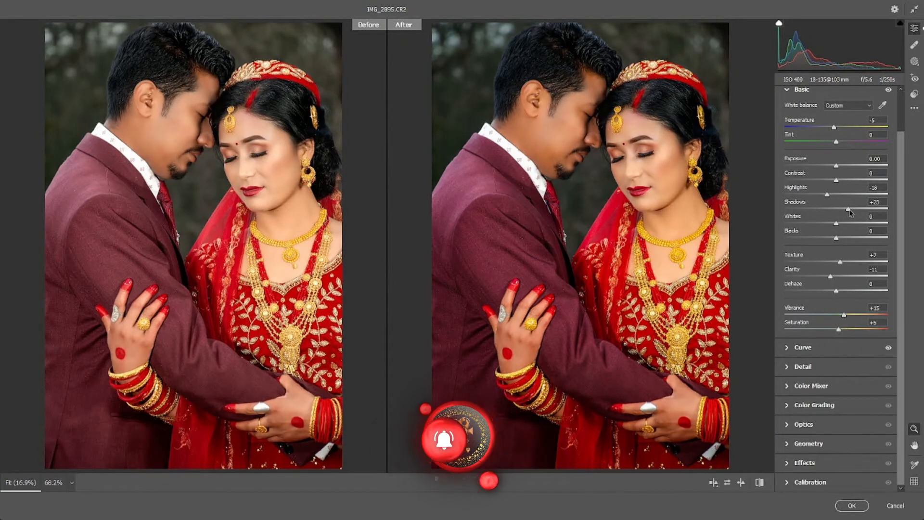
Step: Adjust the point curve's shadow point to input 57, output 46 while viewing the couple's faces
left_click(850, 348)
left_click(655, 165)
left_click_drag(655, 165, 688, 163)
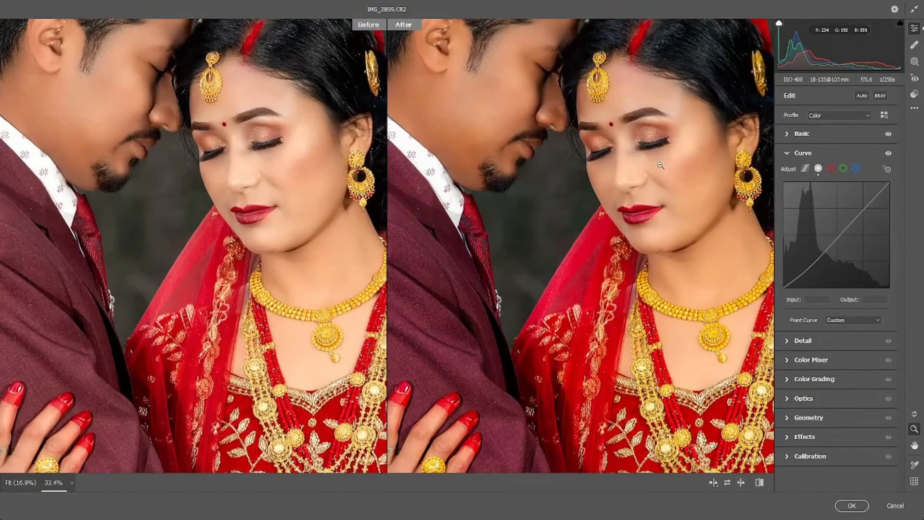
left_click_drag(656, 138, 684, 218)
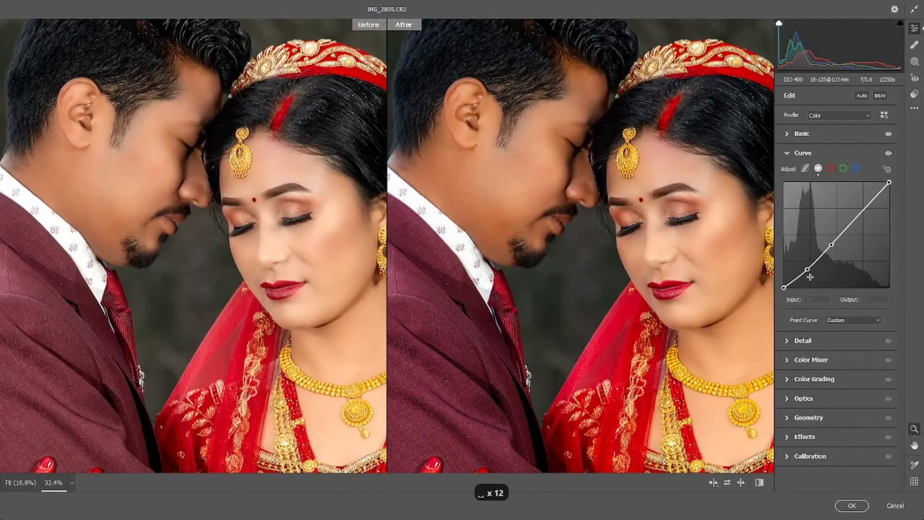
left_click(808, 270)
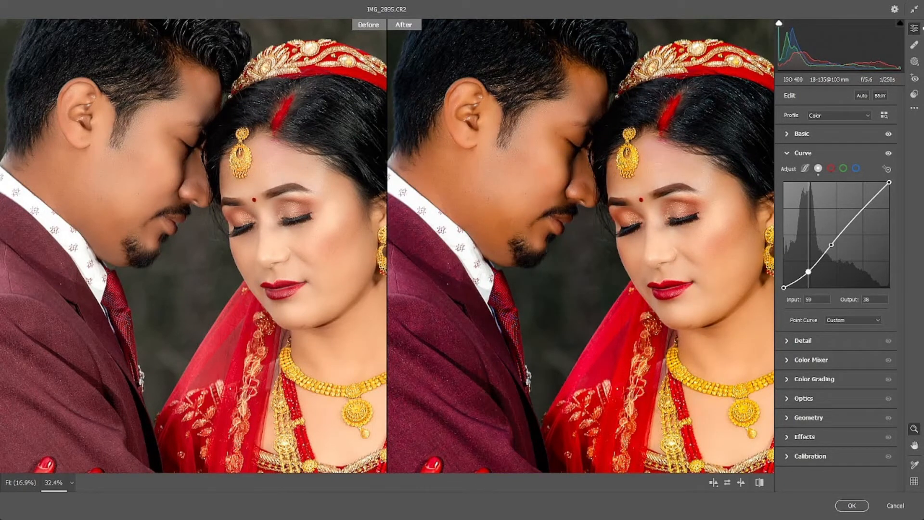
left_click_drag(807, 270, 807, 269)
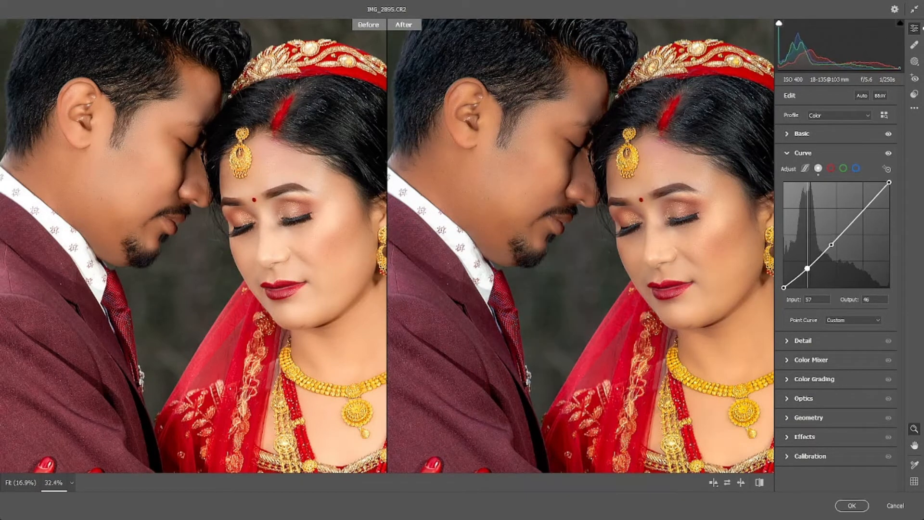
Step: Darken the background through an inverted subject mask with Exposure -0.70, Contrast -8, Highlights -27, Shadows -16 and Blacks -11
scroll(690, 244, "down", 2)
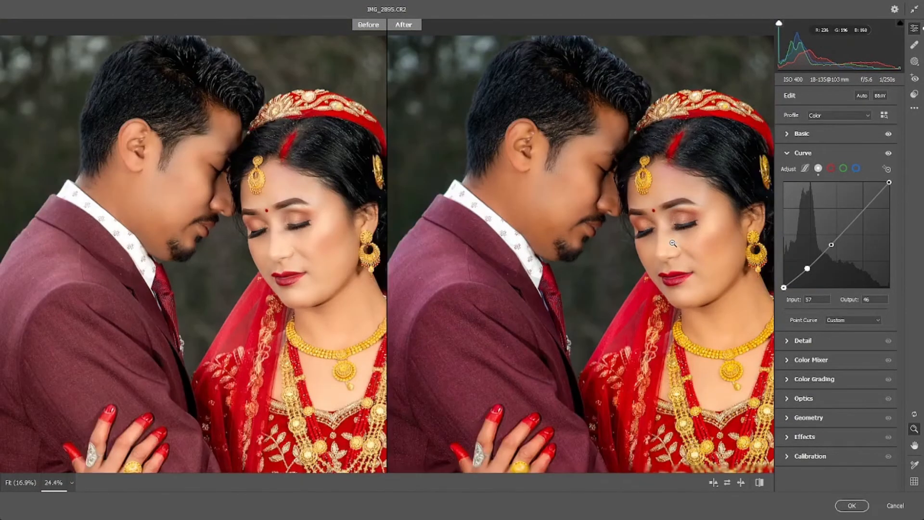
key("ctrl+0")
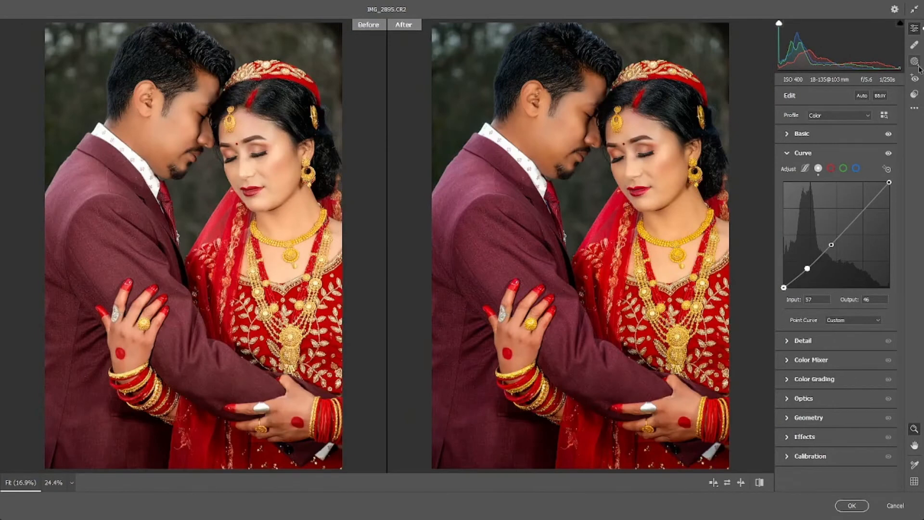
left_click(916, 64)
left_click(826, 113)
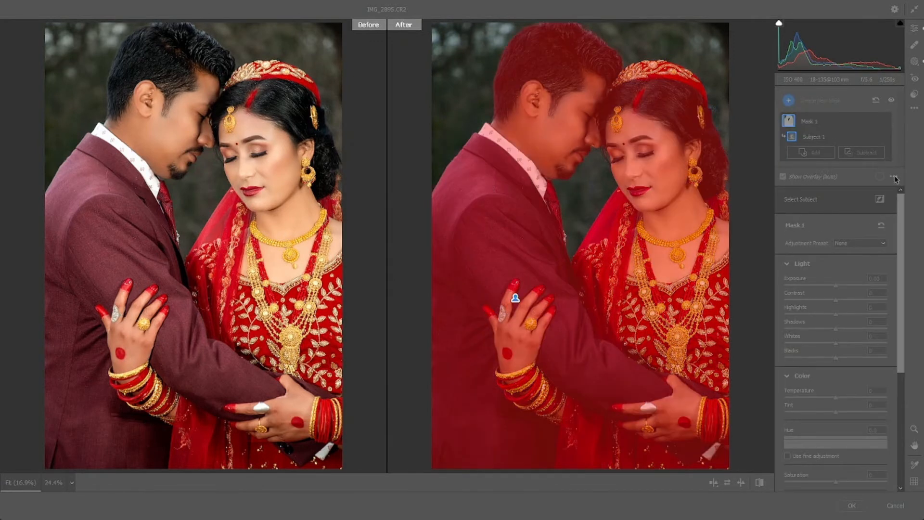
left_click(870, 138)
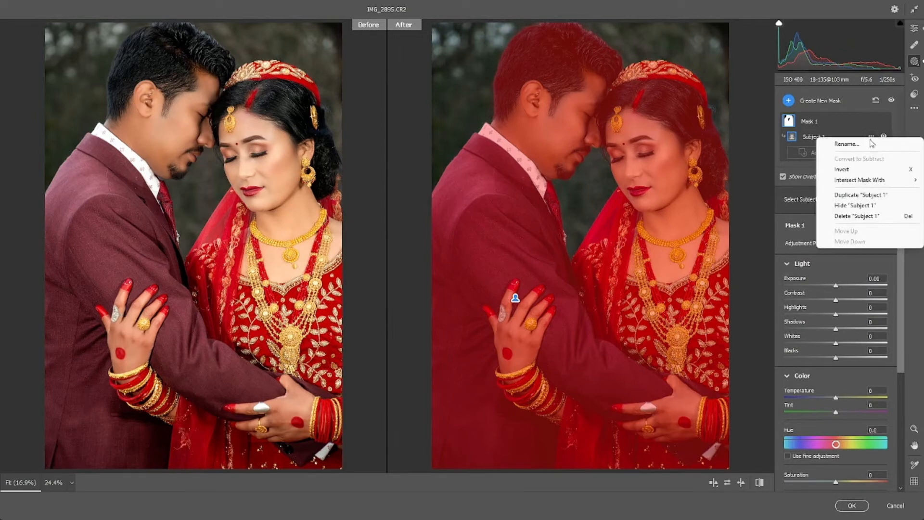
left_click(875, 170)
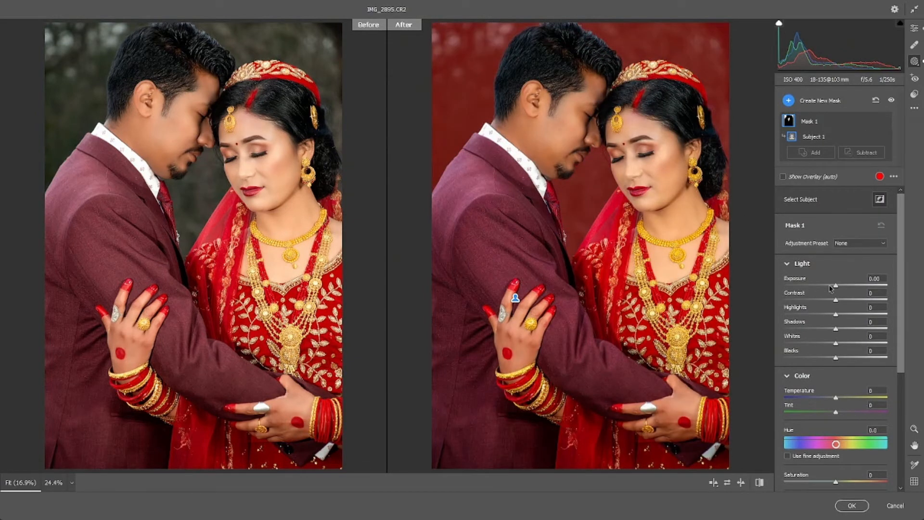
left_click_drag(830, 288, 828, 358)
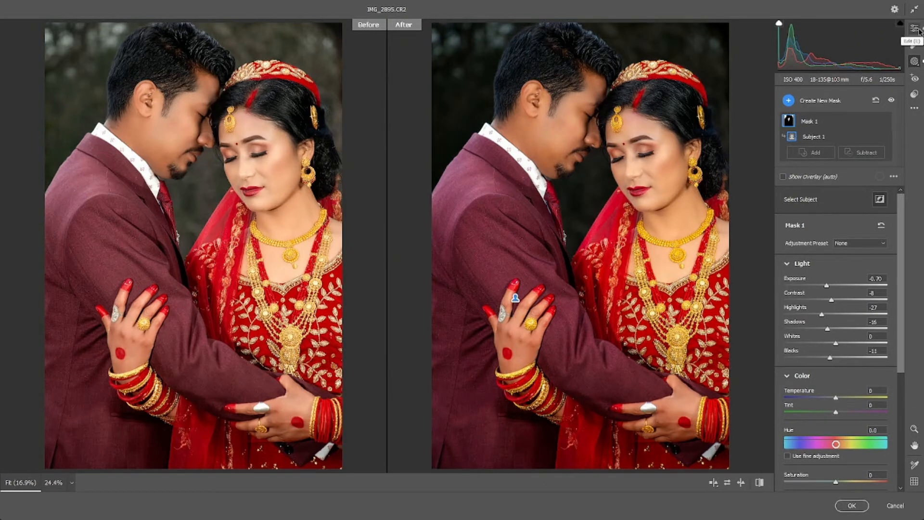
Step: Add a dark vignette around the couple with Vignetting -47, Midpoint 23 and Roundness -88
left_click(914, 28)
left_click(830, 437)
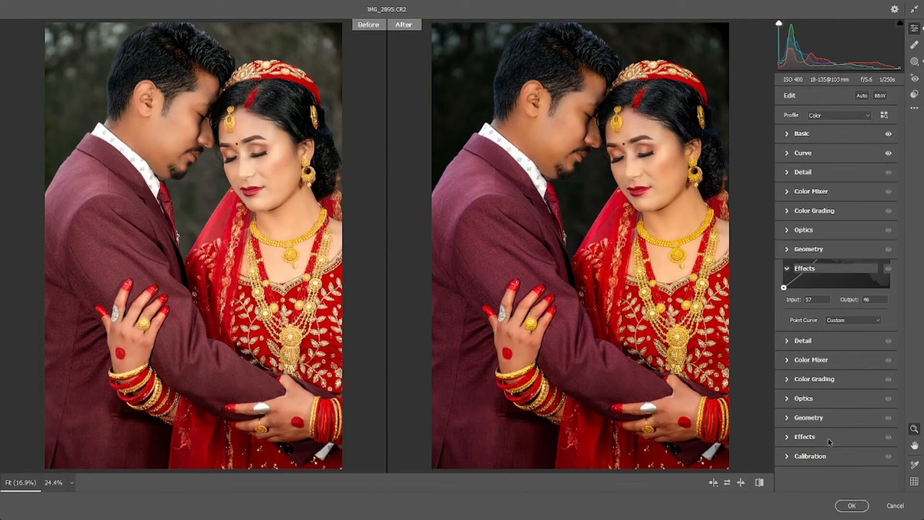
left_click(645, 211)
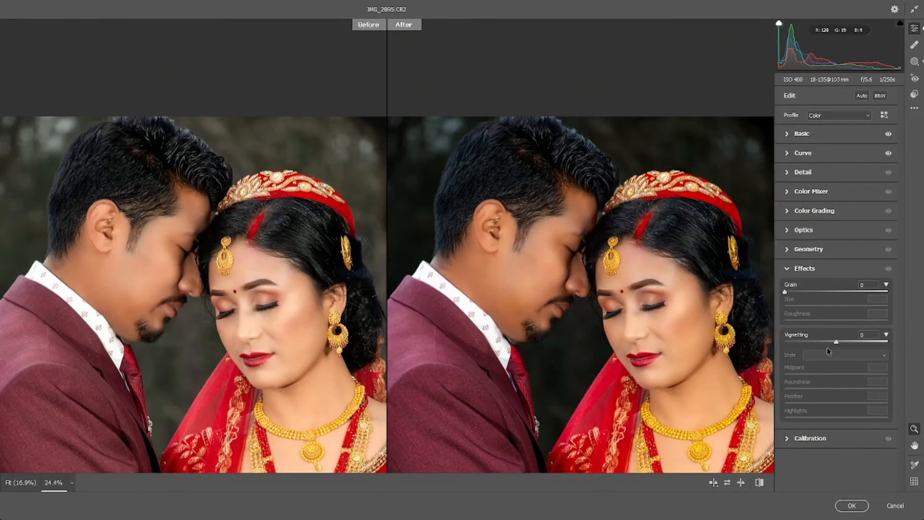
left_click_drag(836, 342, 812, 342)
left_click(660, 327, "alt")
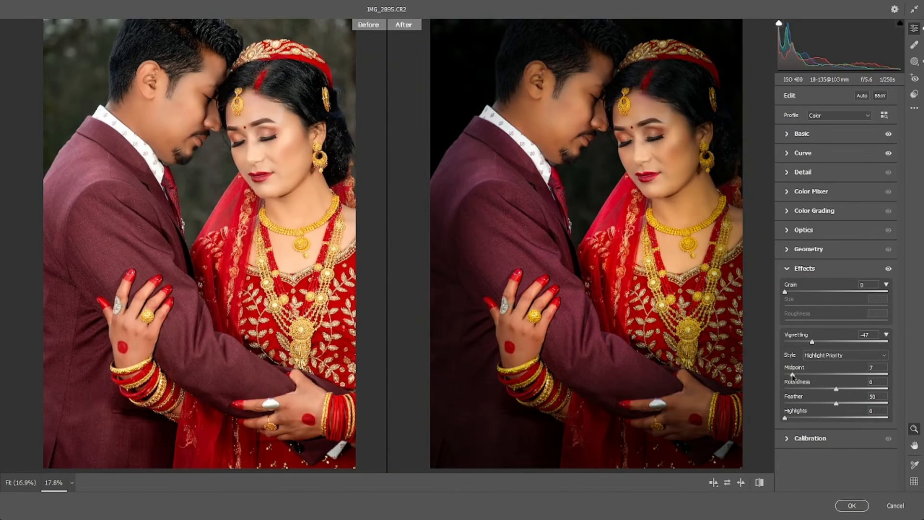
left_click_drag(817, 376, 792, 405)
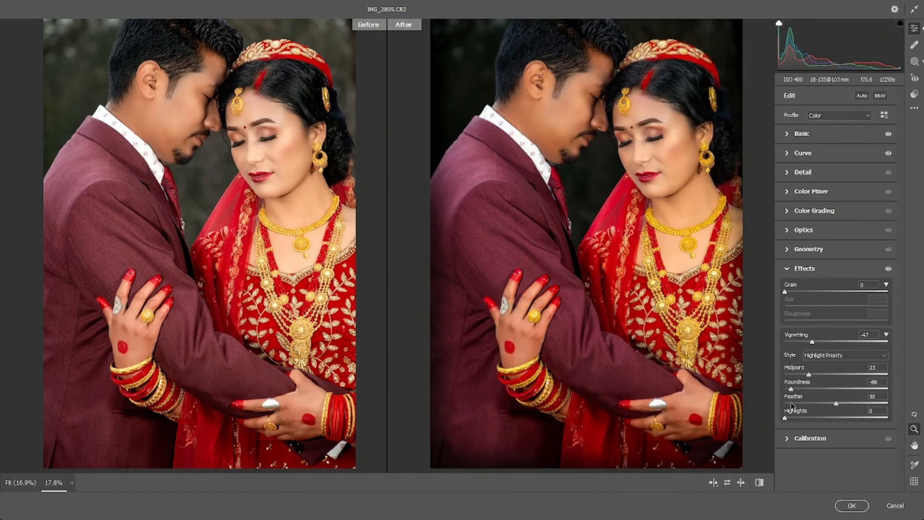
Step: Shape and soften the vignette with Roundness +18, Feather 100 and Highlights 100
left_click(812, 390)
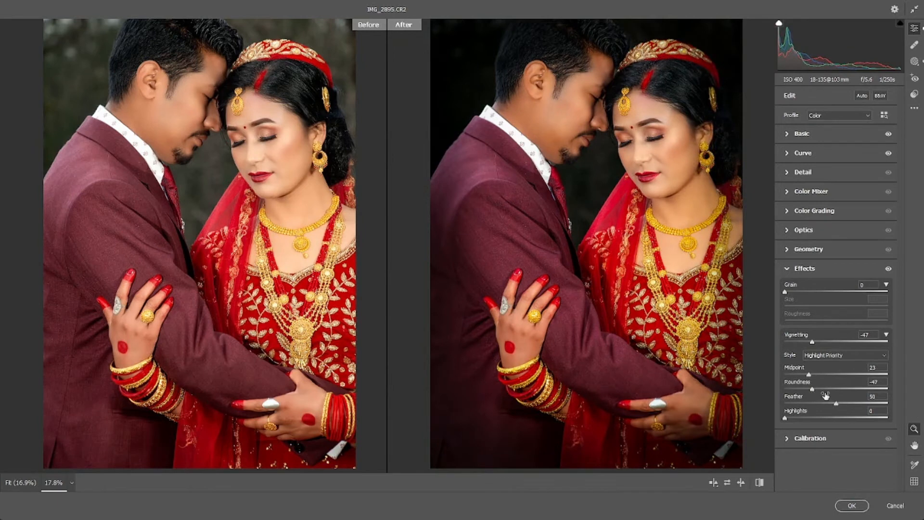
left_click_drag(836, 404, 888, 404)
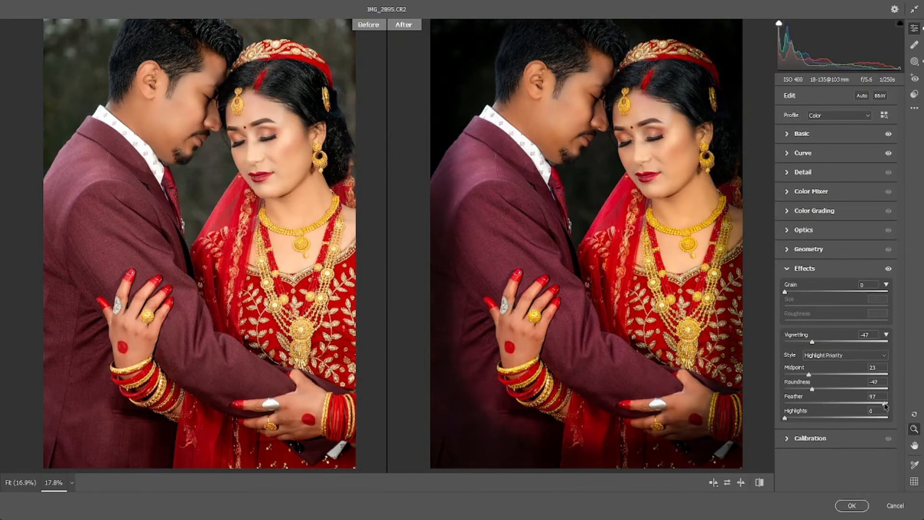
left_click(828, 388)
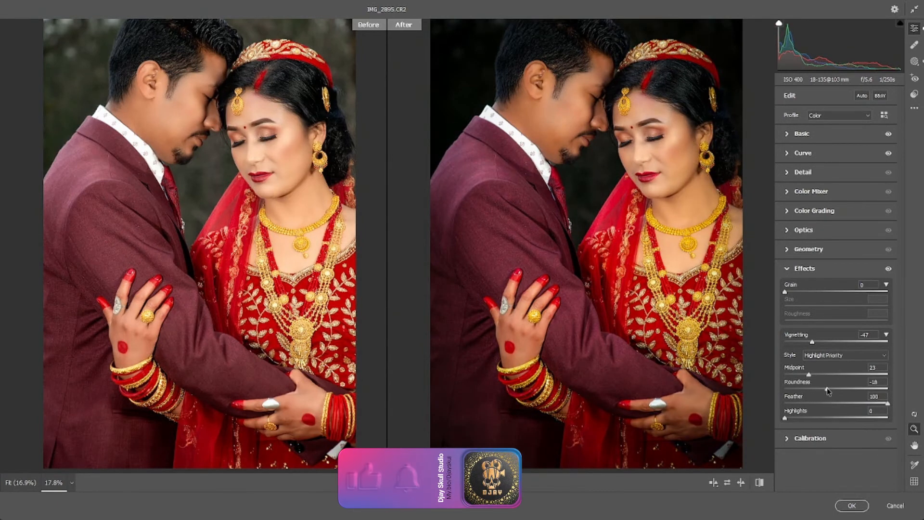
left_click_drag(831, 389, 923, 417)
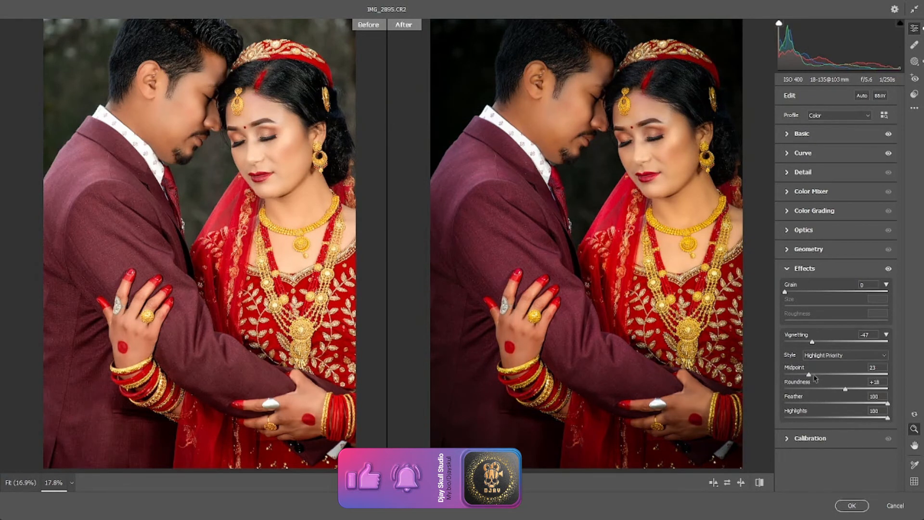
Step: Set Vignetting to -25 and Midpoint to 35, and apply the Camera Raw filter to the layer
left_click_drag(812, 341, 799, 342)
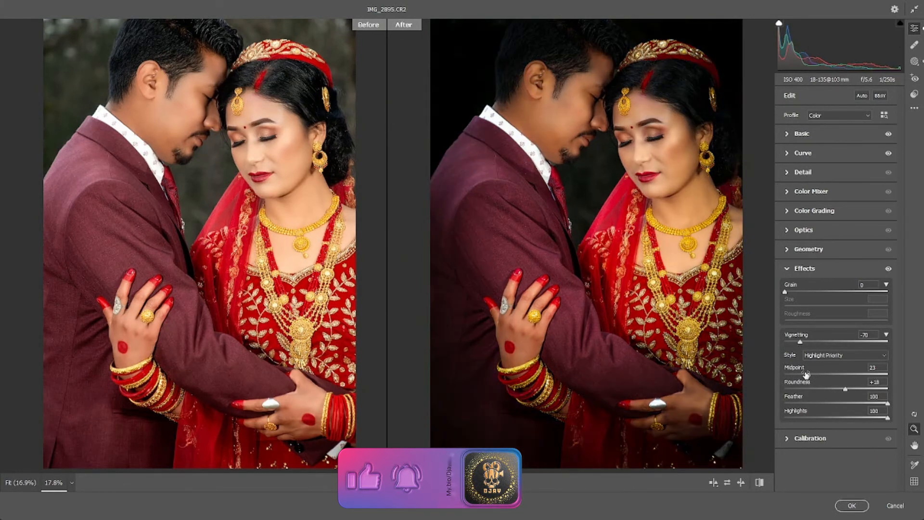
left_click_drag(809, 375, 819, 376)
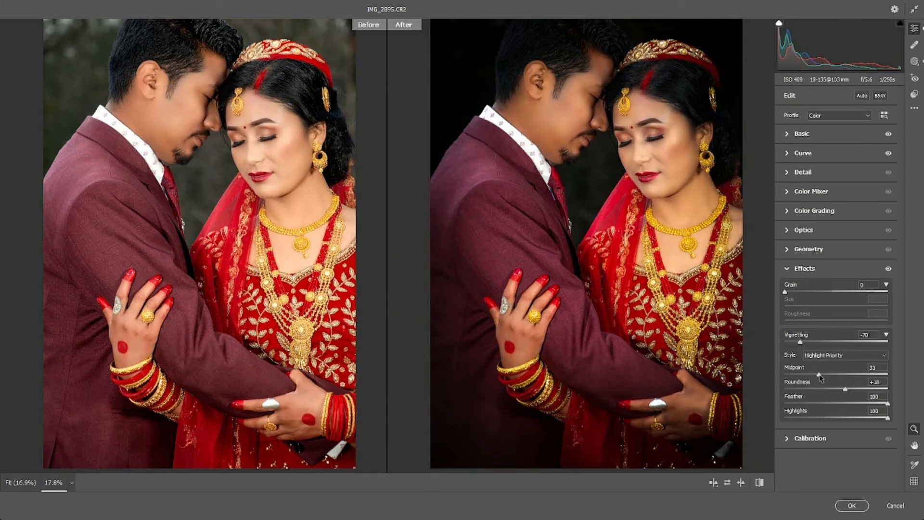
left_click_drag(801, 341, 827, 343)
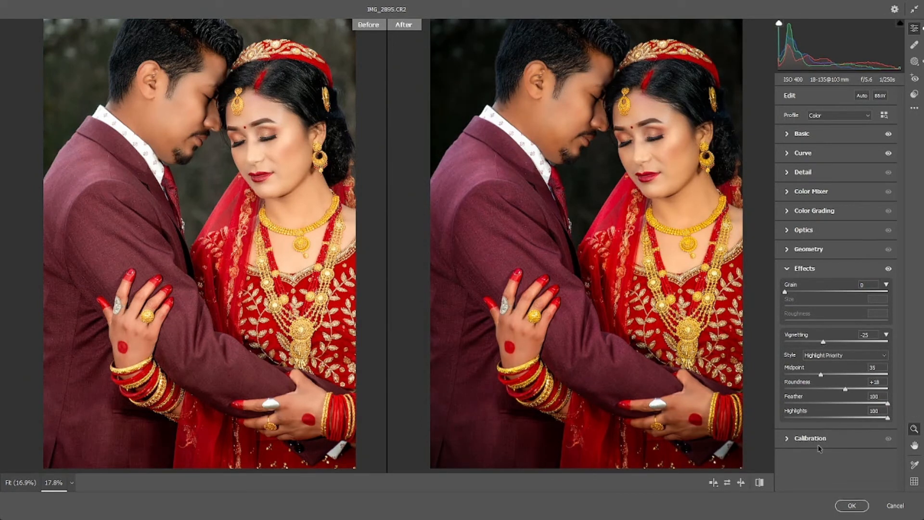
left_click(848, 504)
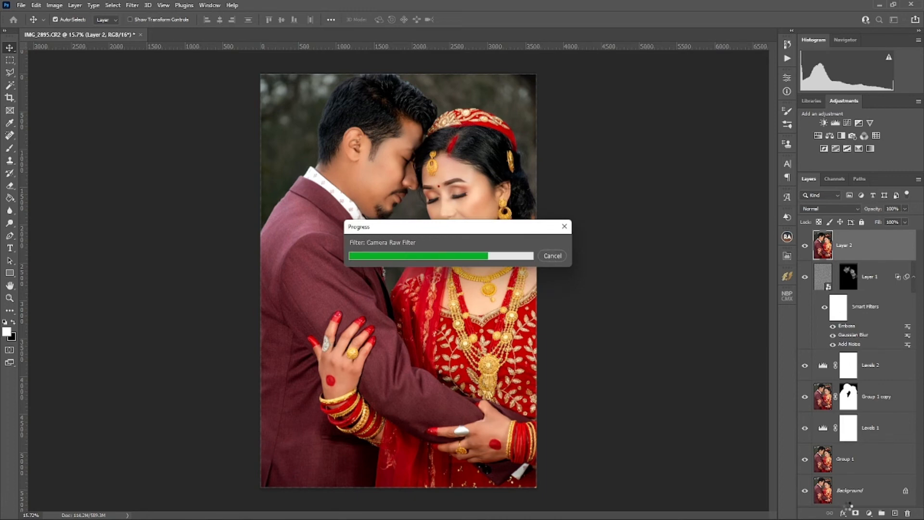
Step: Compare the portrait with and without the Camera Raw grading by toggling Layer 2's visibility, leaving the layer shown
left_click(806, 248)
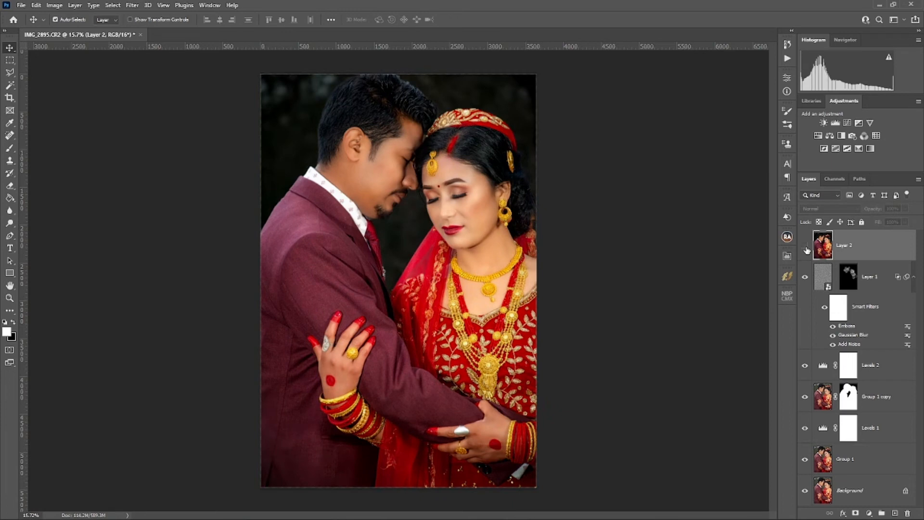
left_click(806, 247)
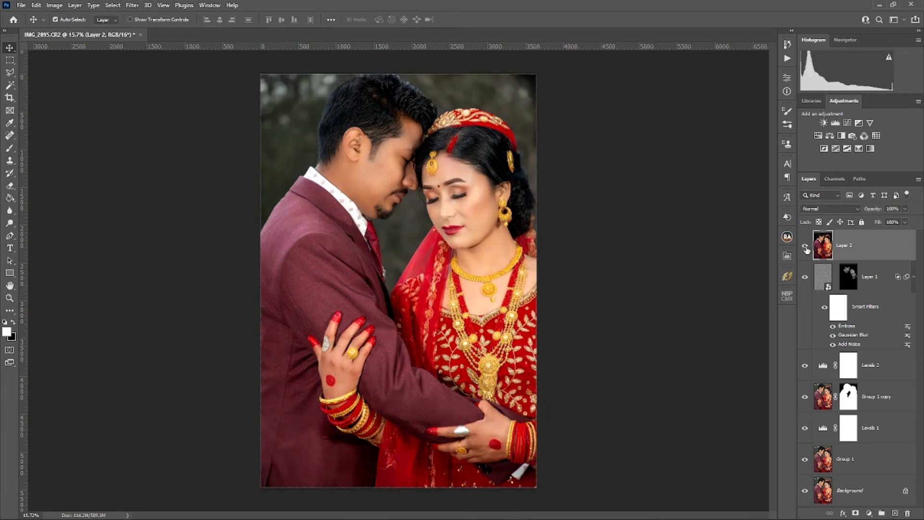
left_click(806, 247)
left_click(806, 247)
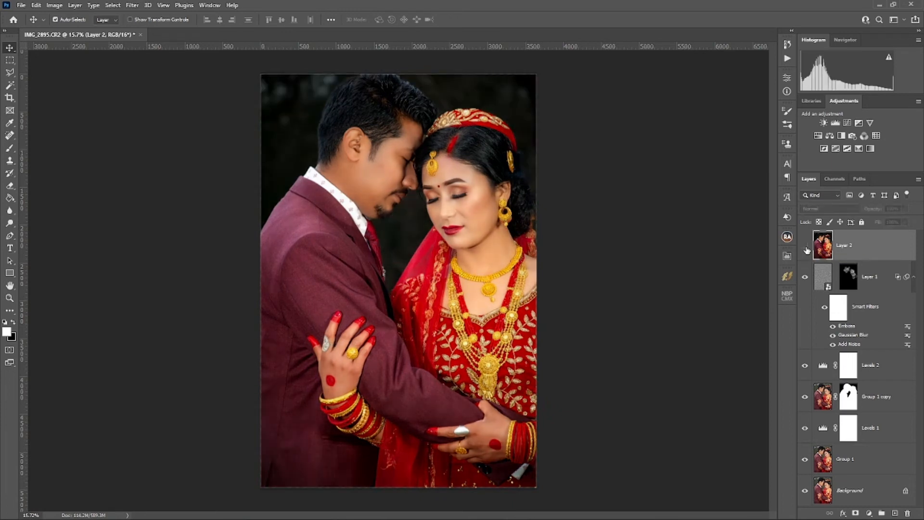
left_click(805, 248)
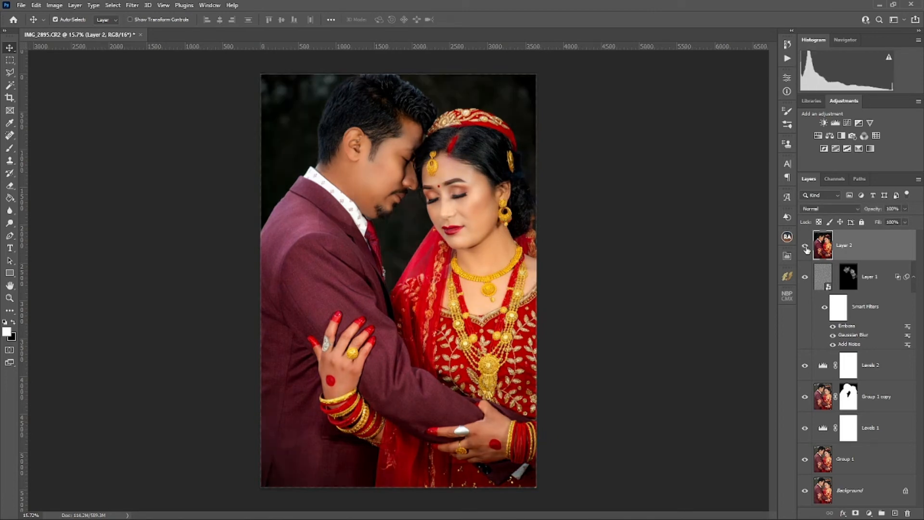
Step: Compare the finished retouch with the original photo by showing only the Background layer and restoring all layers
left_click(804, 491, "alt")
left_click(804, 492, "alt")
left_click(805, 492, "alt")
left_click(804, 492, "alt")
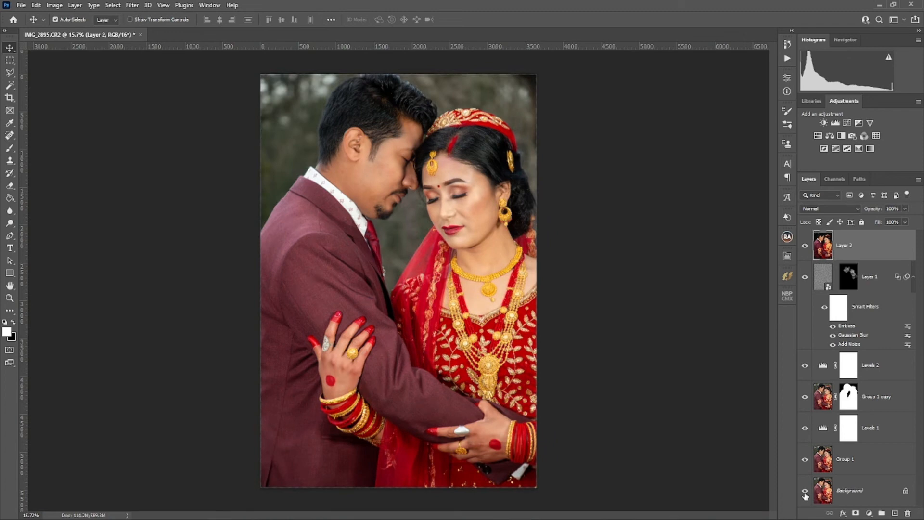
Step: Save the retouched portrait as a new file
key("ctrl+shift+s")
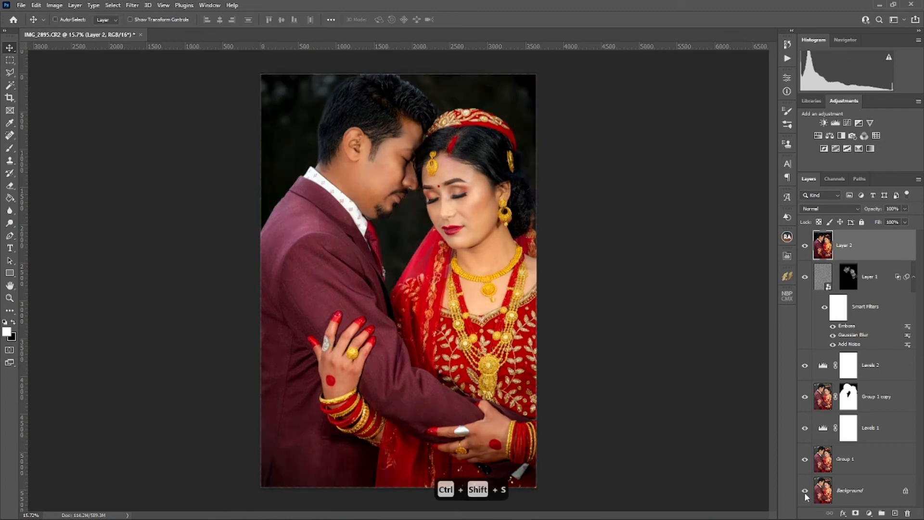